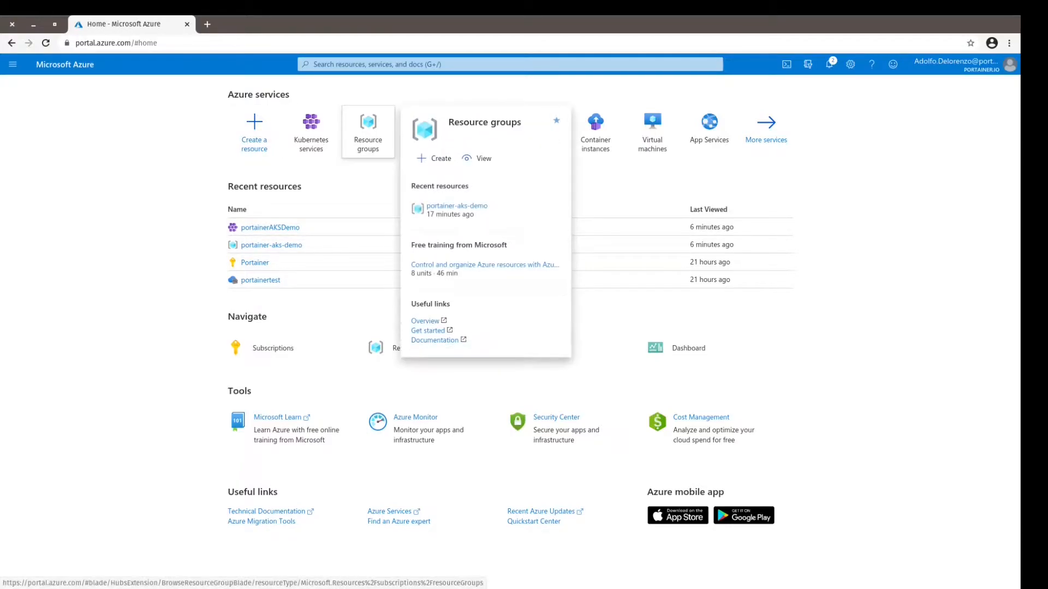
Step: Create the resource group portainer-aks-demo in East US after passing validation
left_click(368, 131)
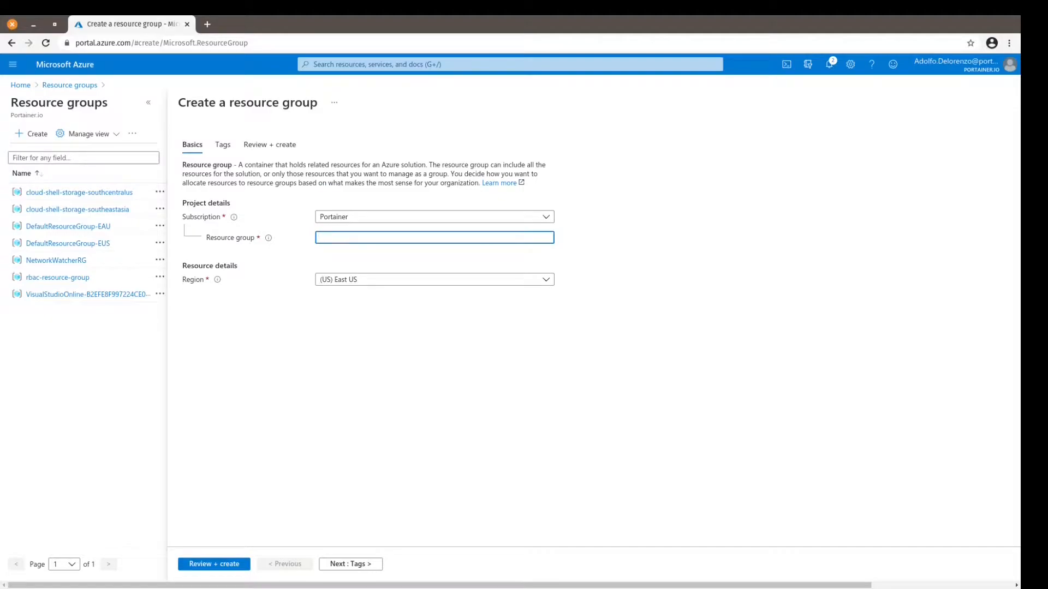
type("portainer-")
type("aks-demo")
left_click(214, 563)
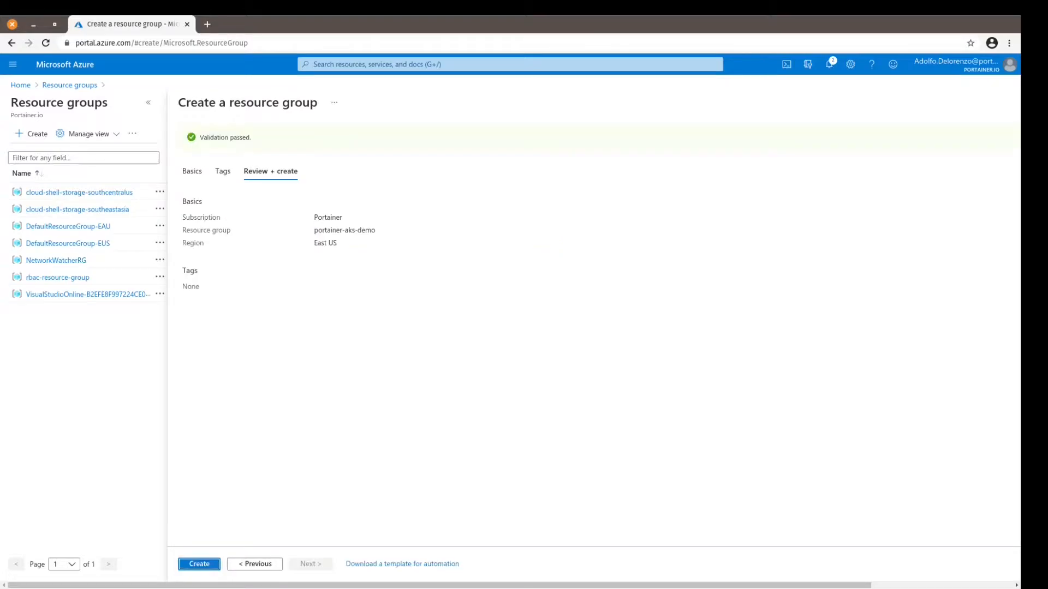
left_click(199, 563)
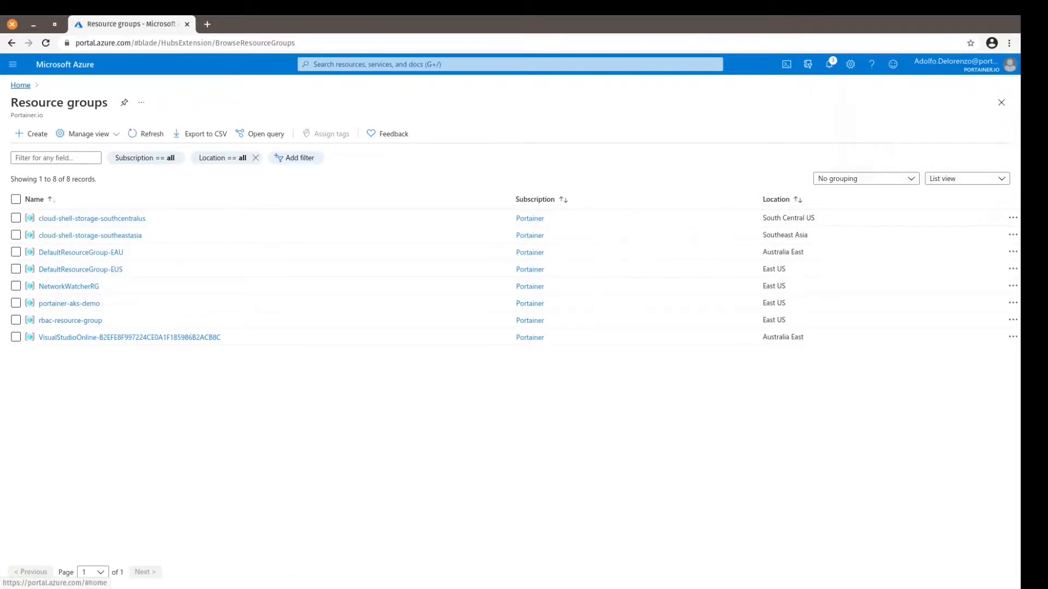
Step: From Home, reach the Kubernetes services list and expand the Add choices
left_click(20, 84)
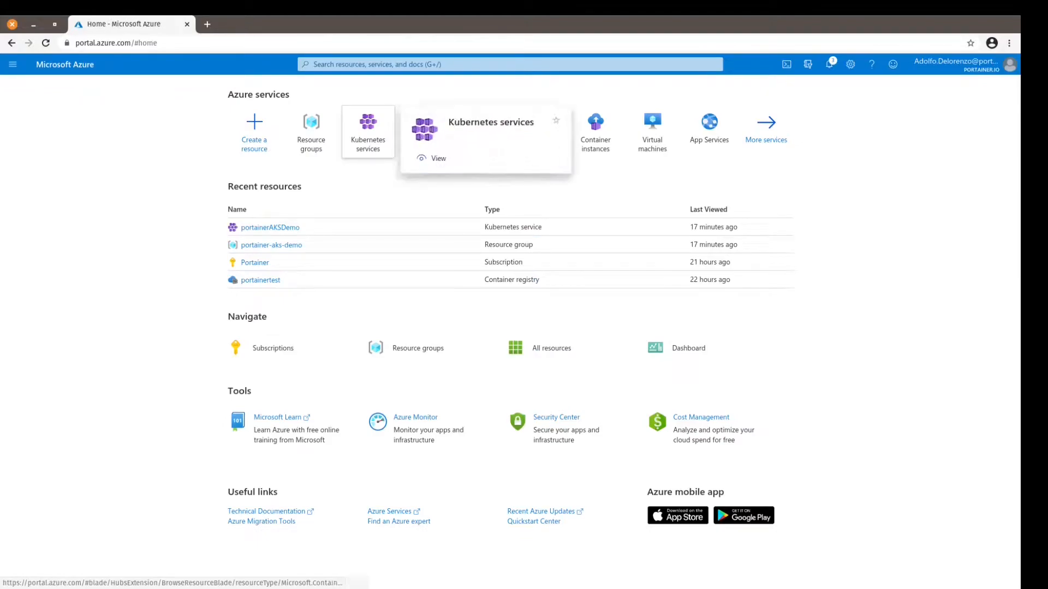
left_click(368, 131)
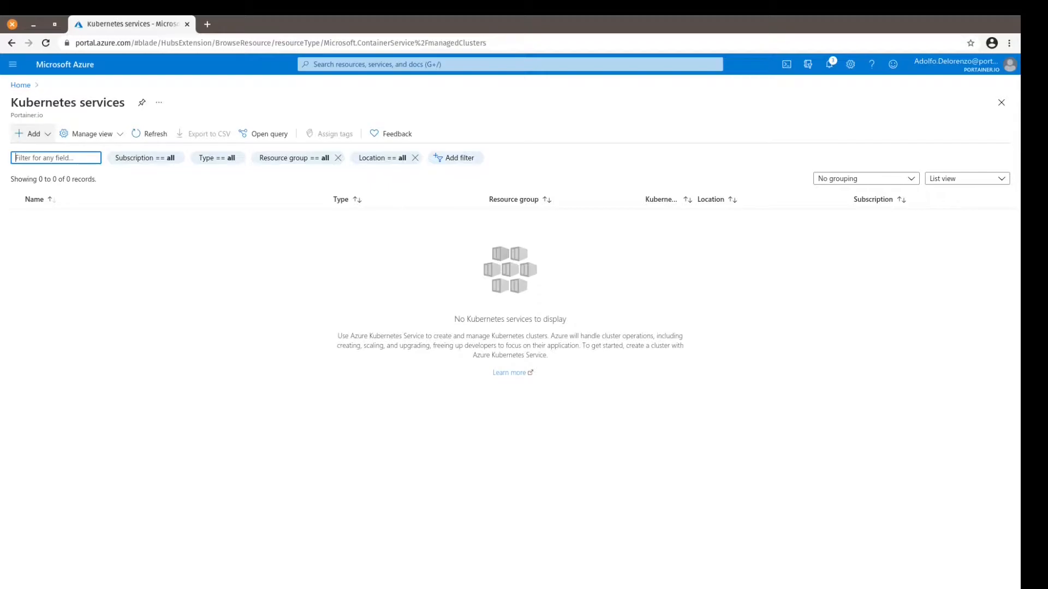
left_click(33, 134)
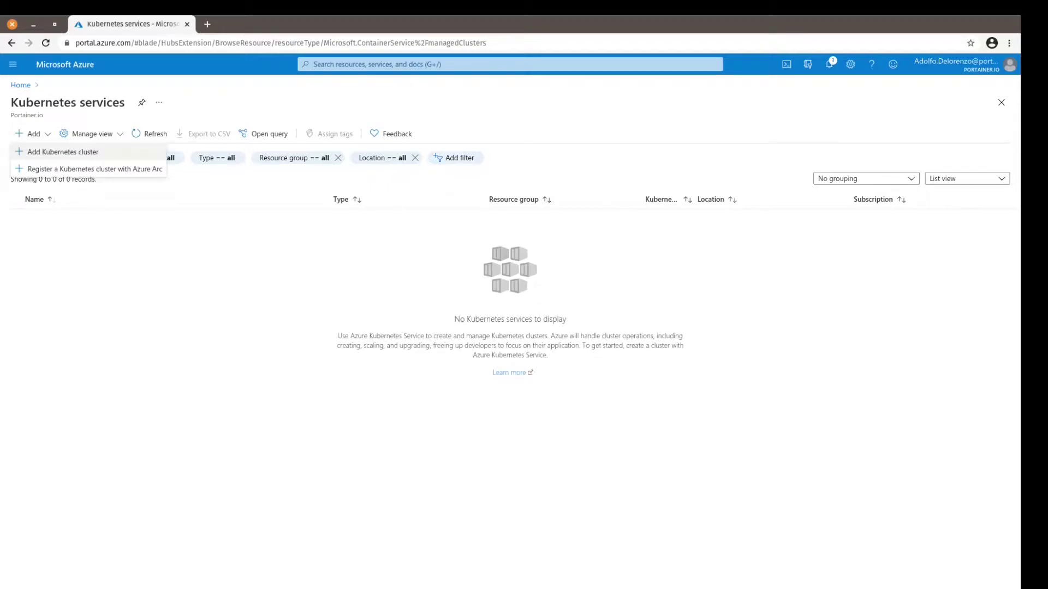
Step: Configure a new cluster portainerAKSDemo in resource group portainer-aks-demo and reach Review + create
left_click(62, 152)
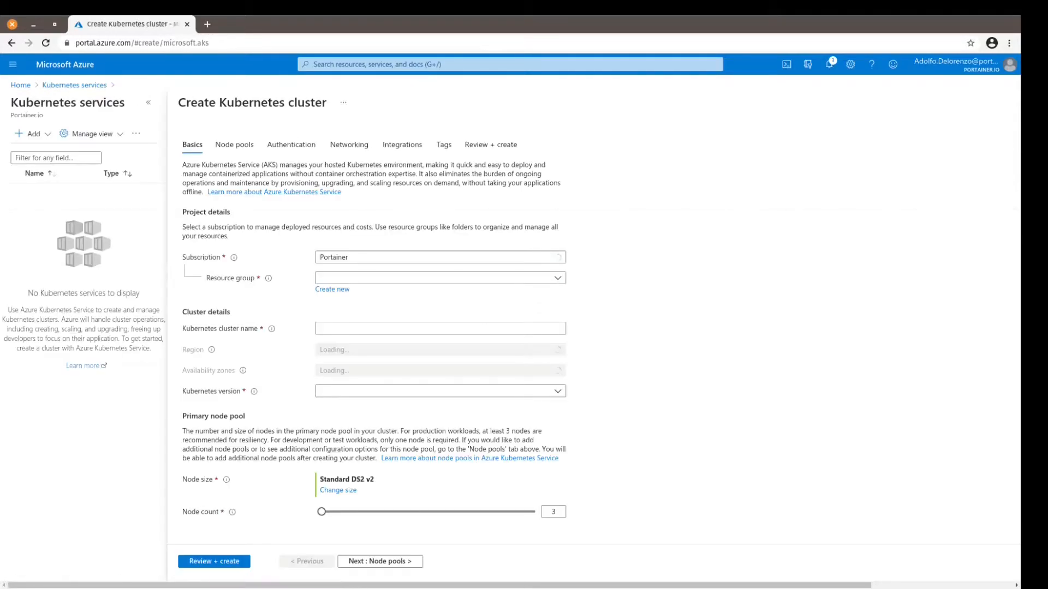
left_click(440, 278)
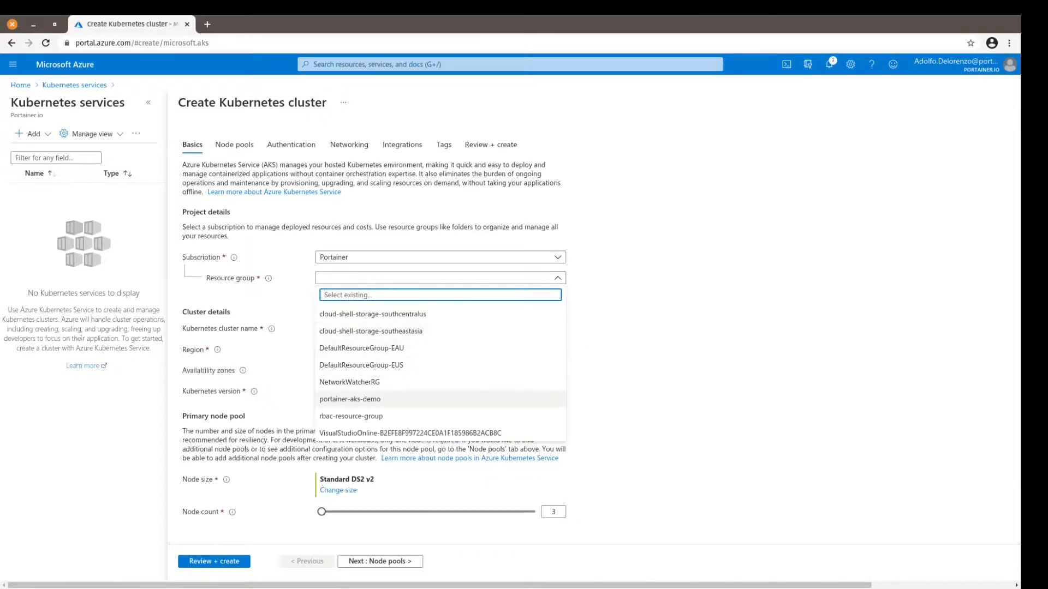
left_click(350, 398)
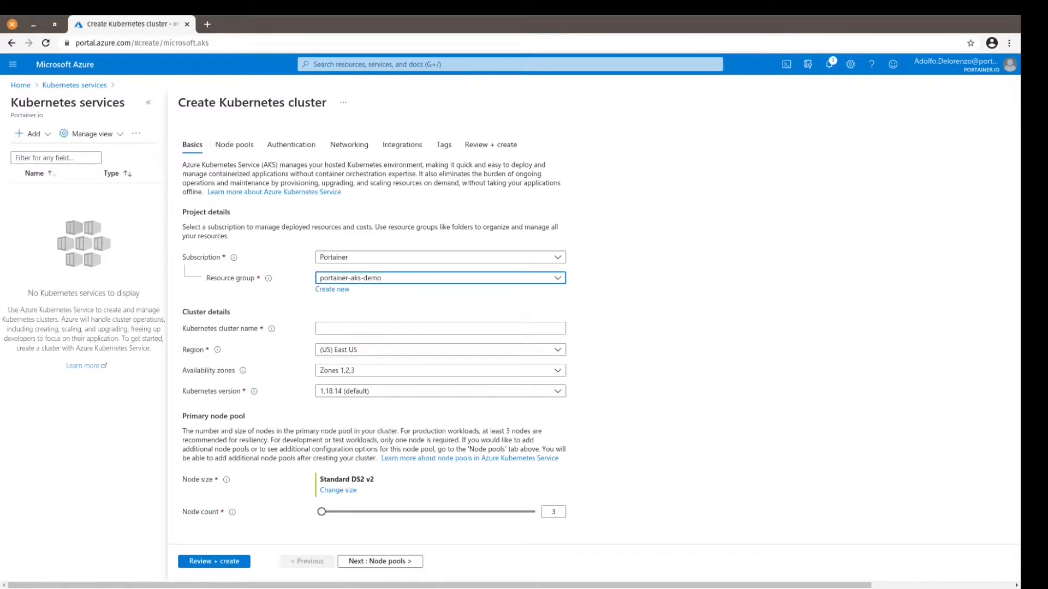
key("Tab")
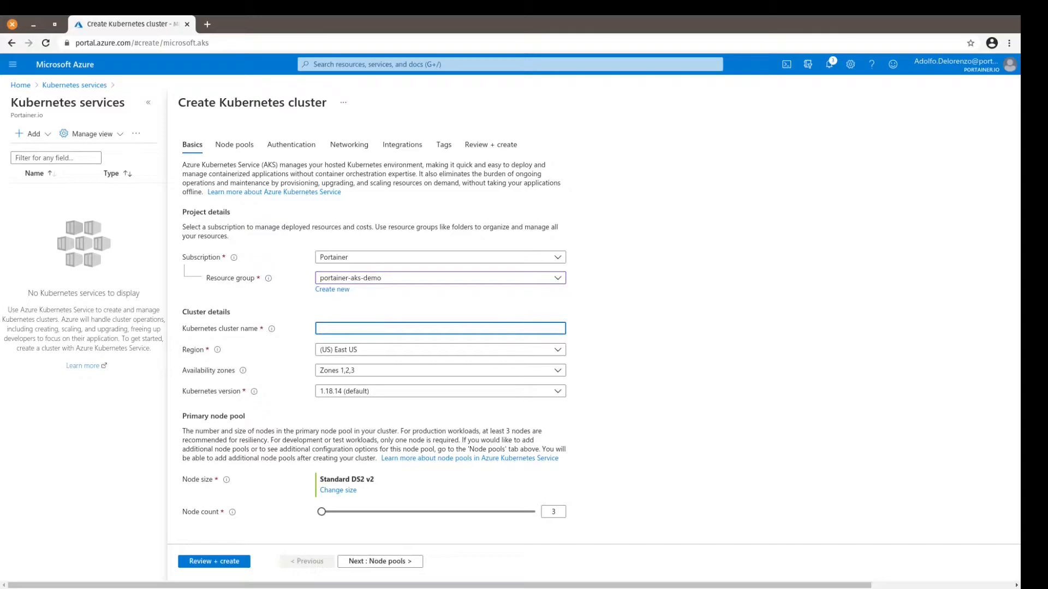
type("portainerAKS")
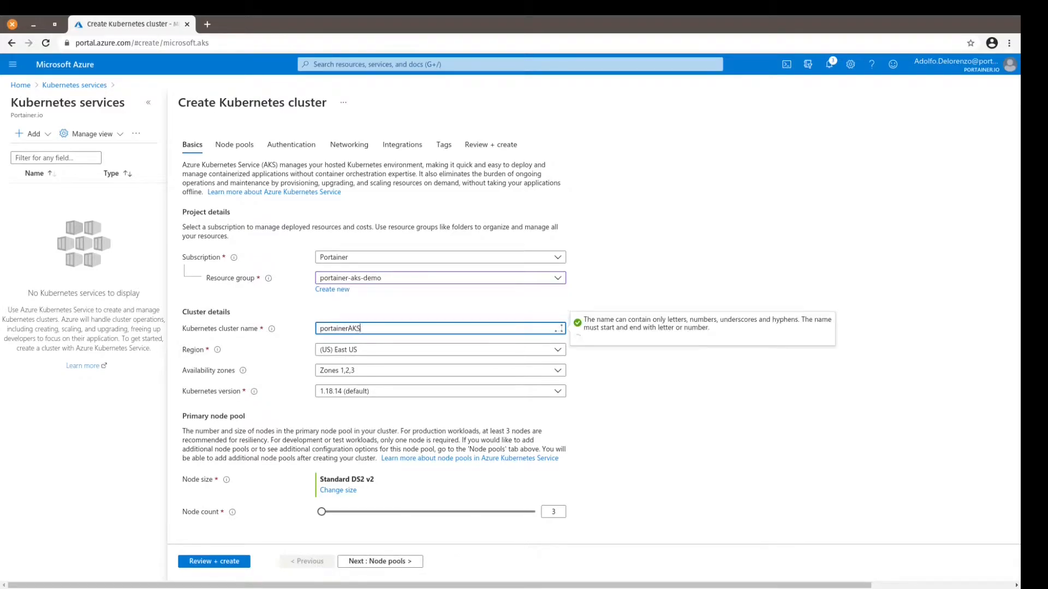
type("Demo")
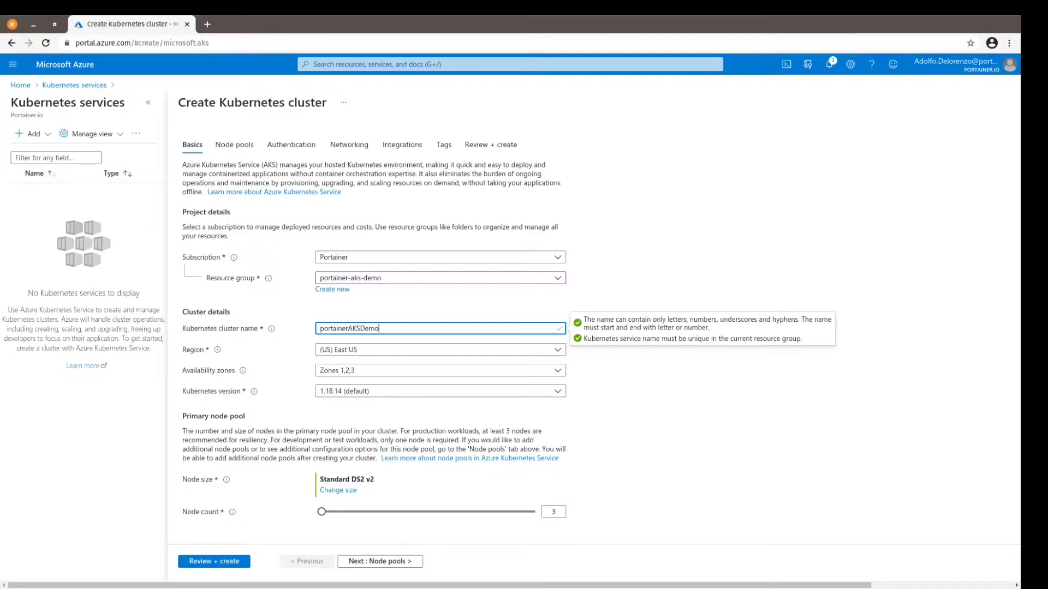
left_click(214, 561)
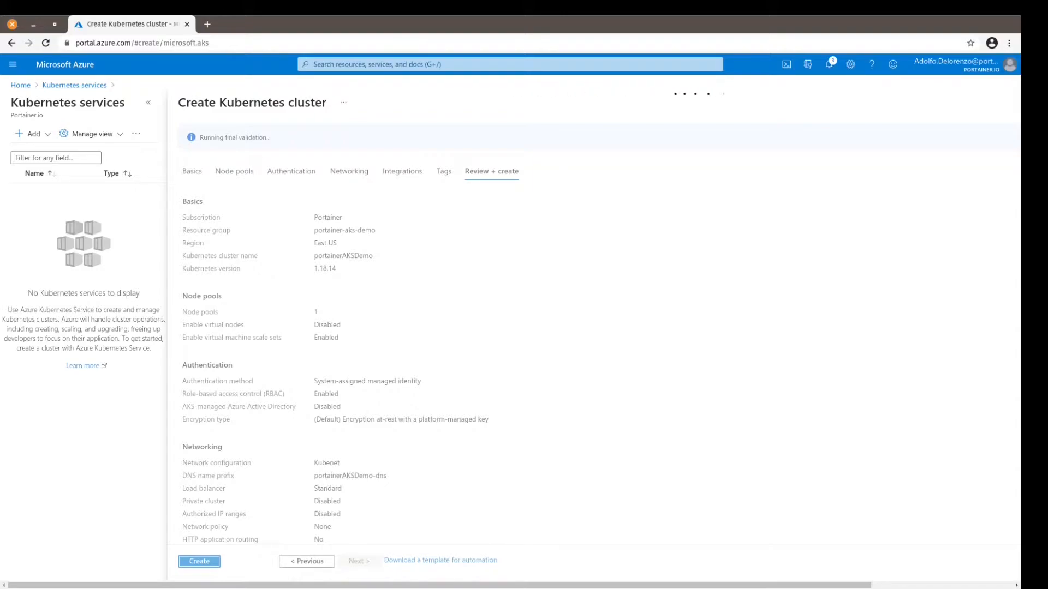
Step: Launch deployment of the portainerAKSDemo cluster and let it complete
left_click(198, 561)
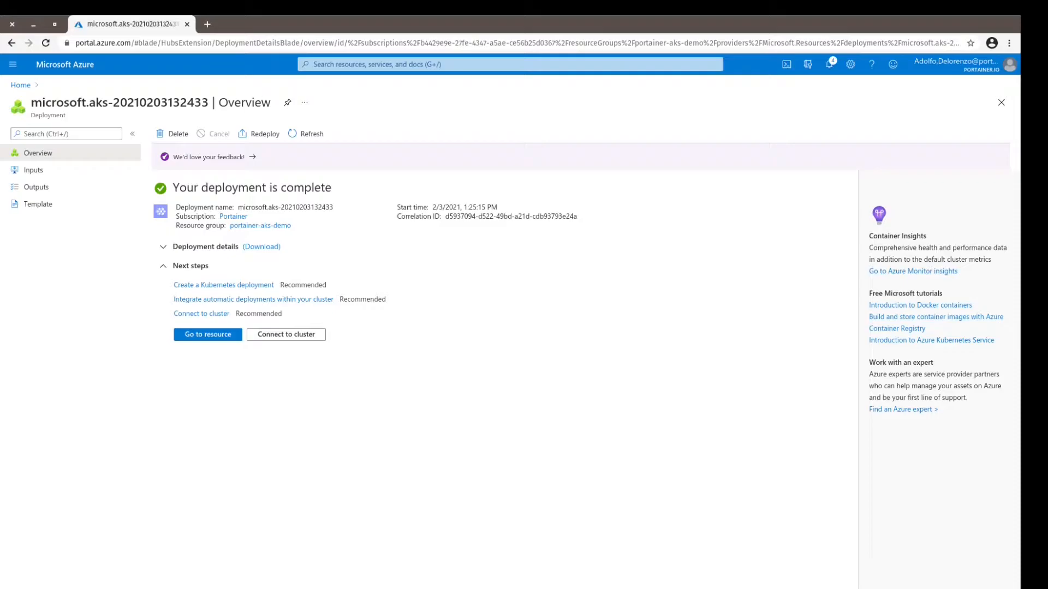
Step: View the cluster's agentpool node pool, check its 3-node scale setting, and leave it unchanged
left_click(207, 334)
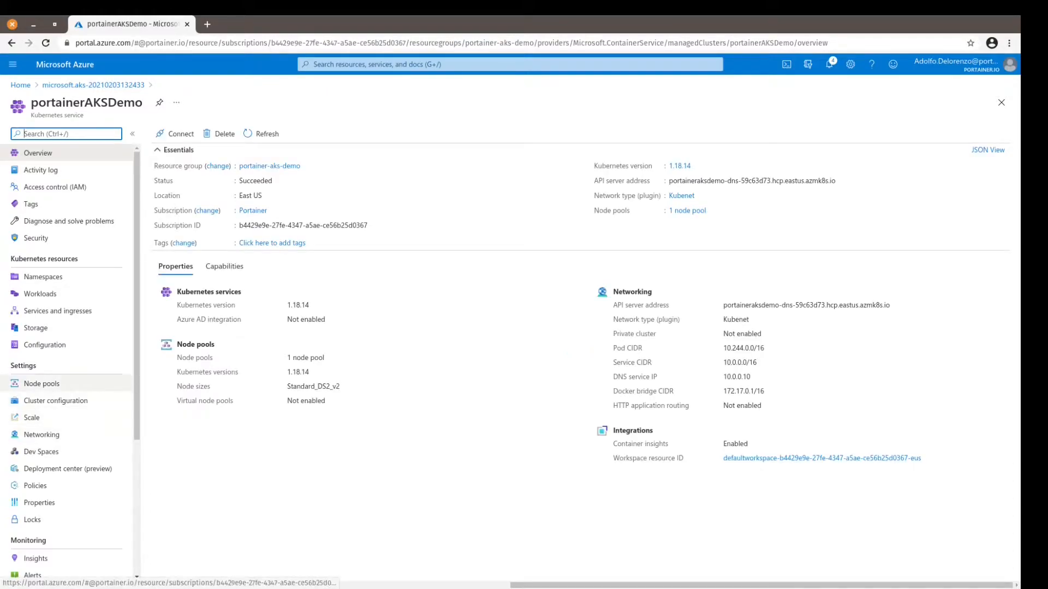
left_click(41, 383)
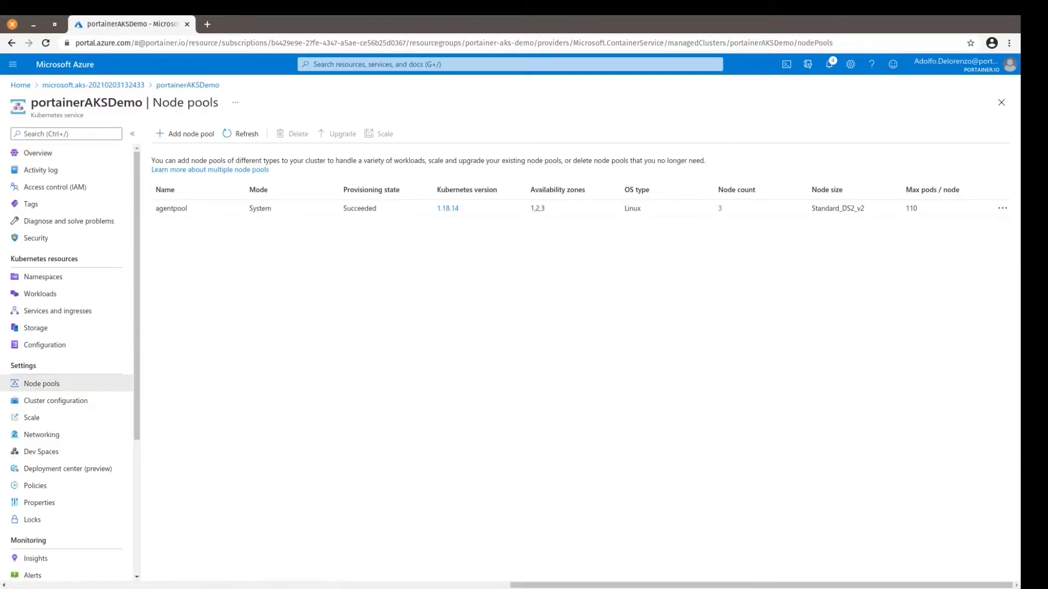
left_click(719, 208)
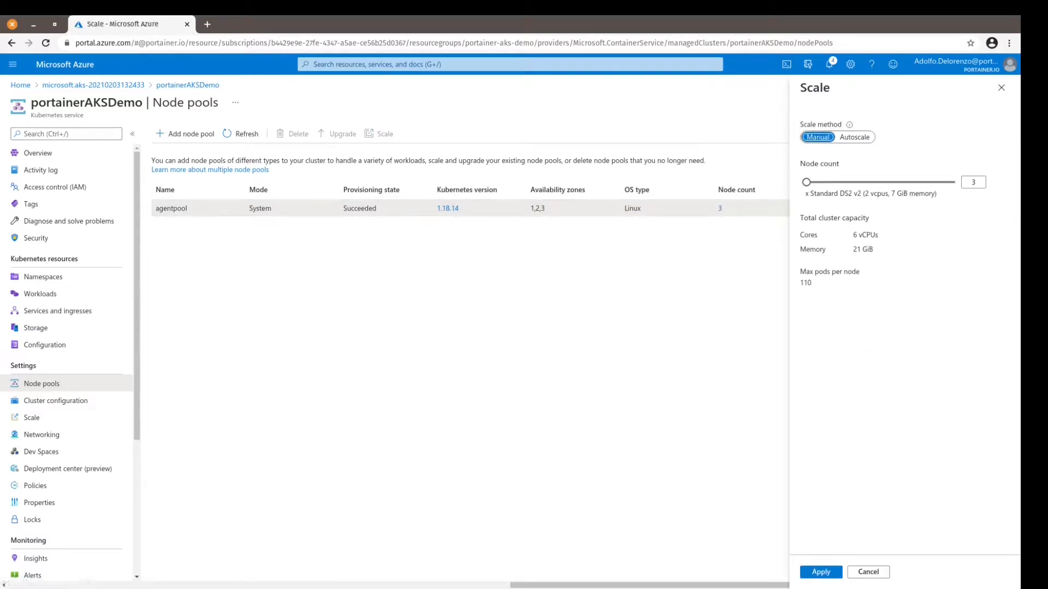
left_click(868, 572)
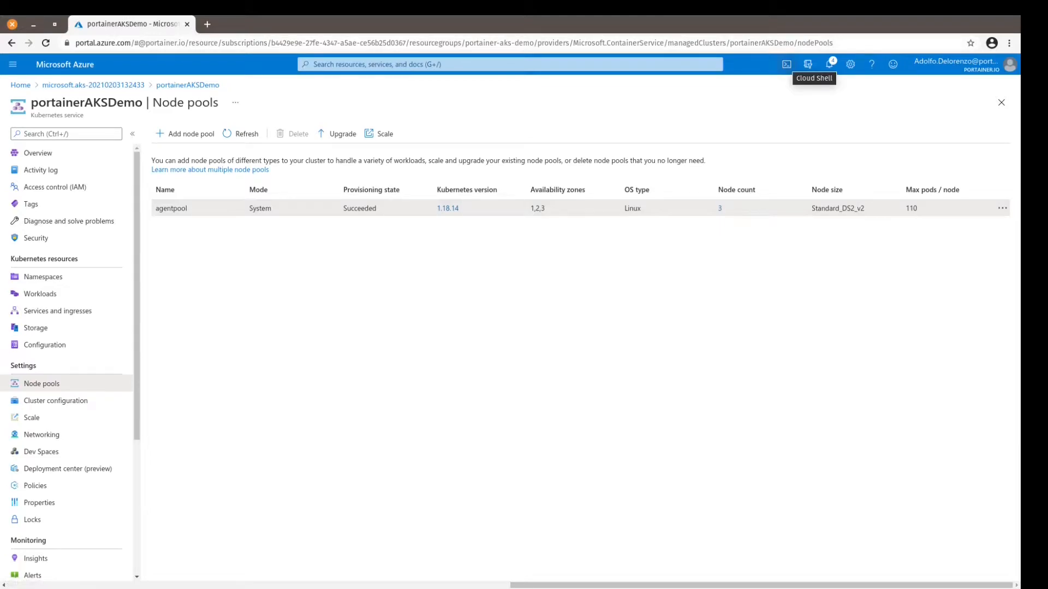
Step: In Cloud Shell, run az aks get-credentials for portainerAKSDemo in portainer-aks-demo
left_click(786, 64)
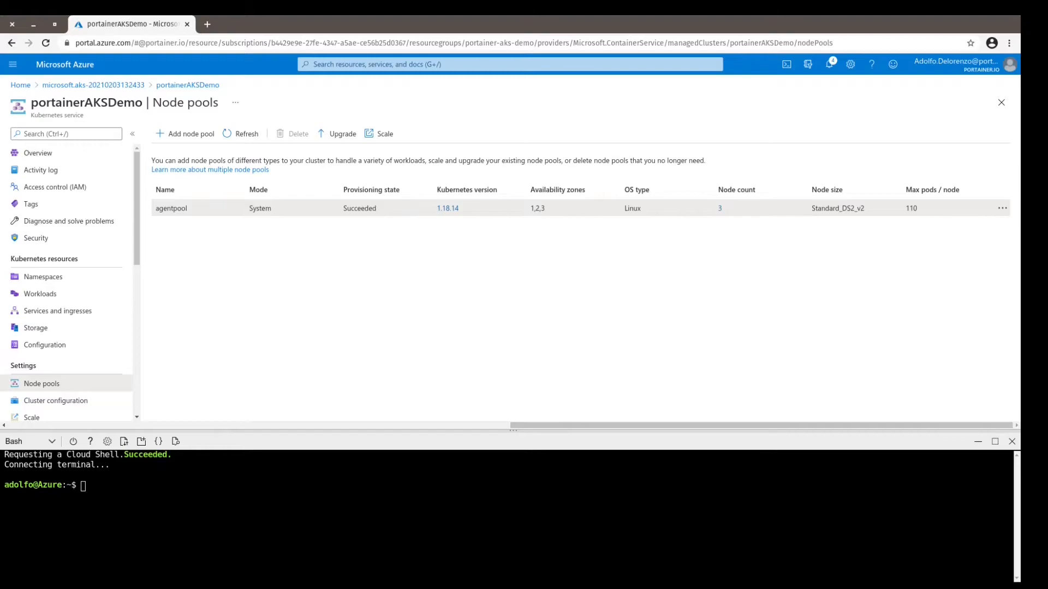
right_click(549, 506)
left_click(618, 418)
key("Return")
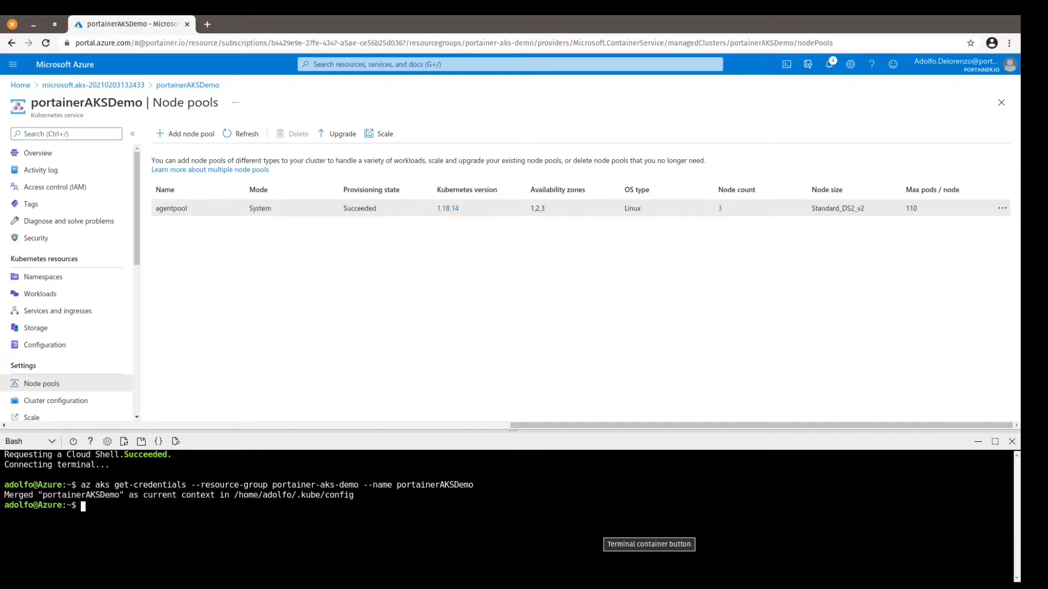
type("ku")
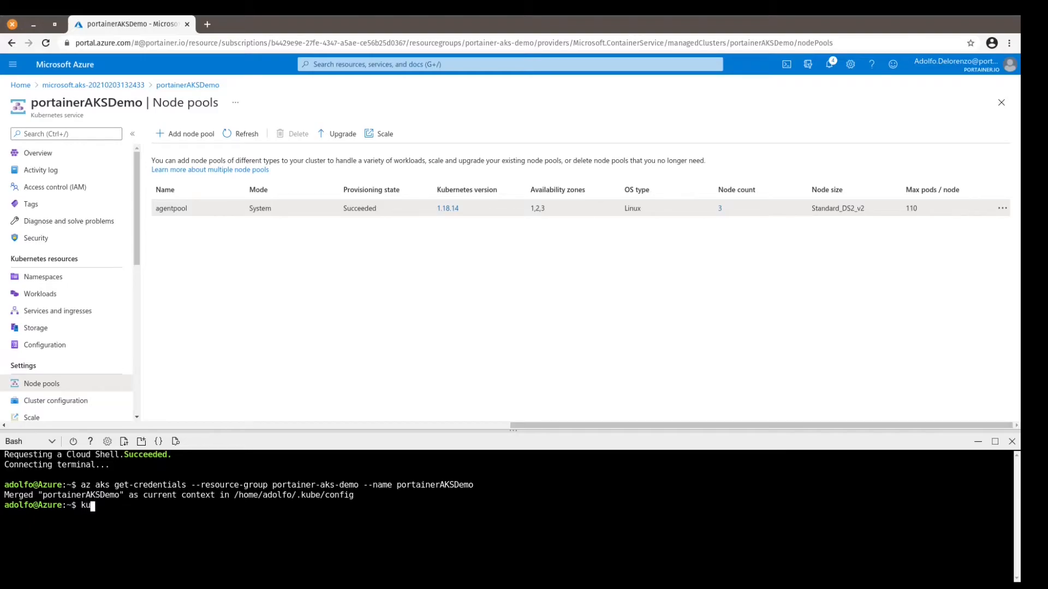
type("bectl")
type(" get ")
type("nodes")
Step: Run kubectl get nodes to confirm three agentpool nodes are Ready
key("Return")
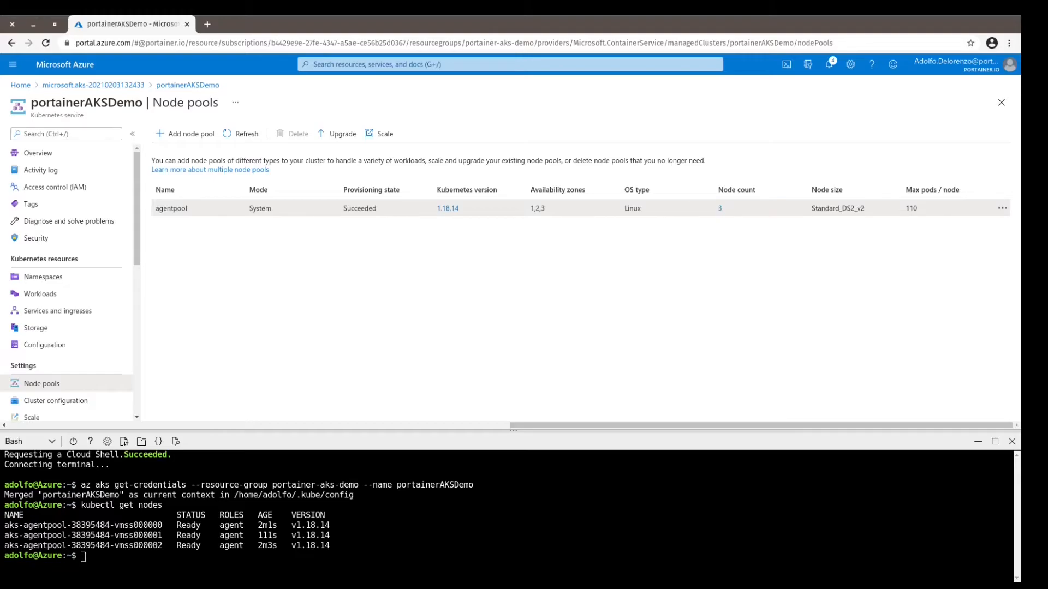
right_click(435, 378)
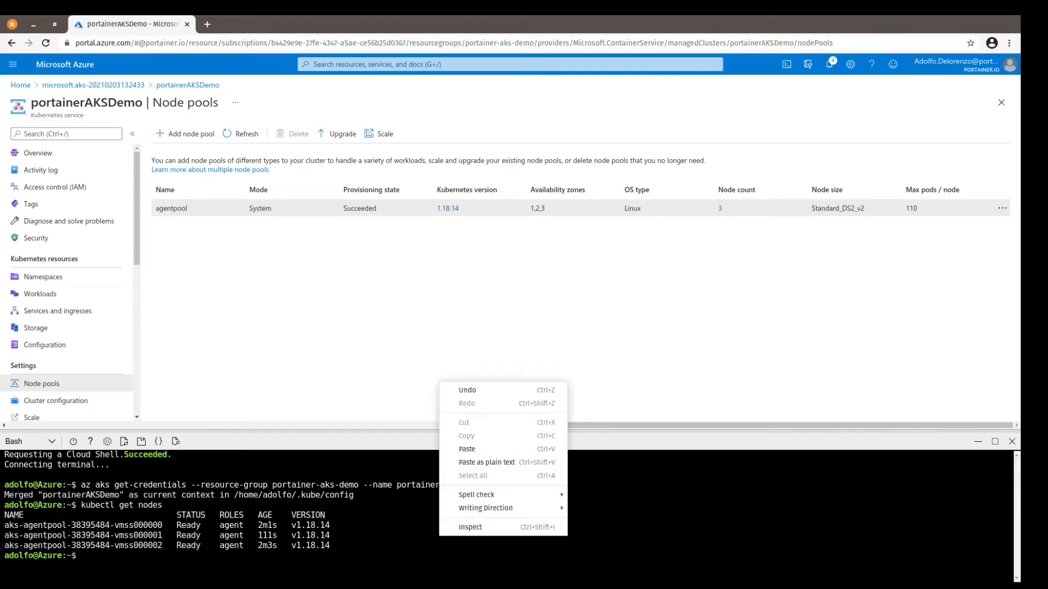
left_click(466, 449)
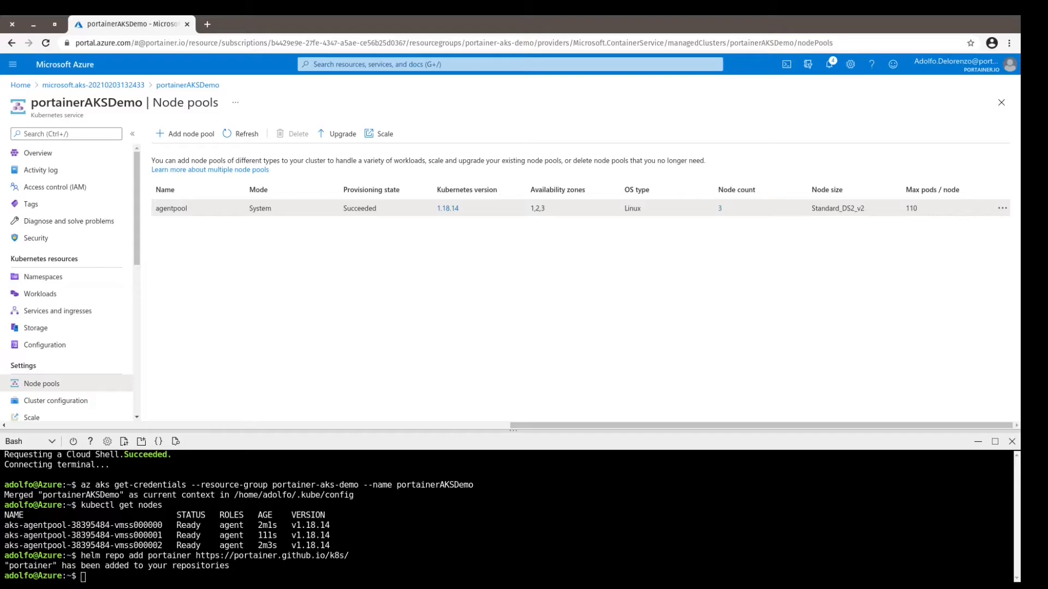
right_click(491, 524)
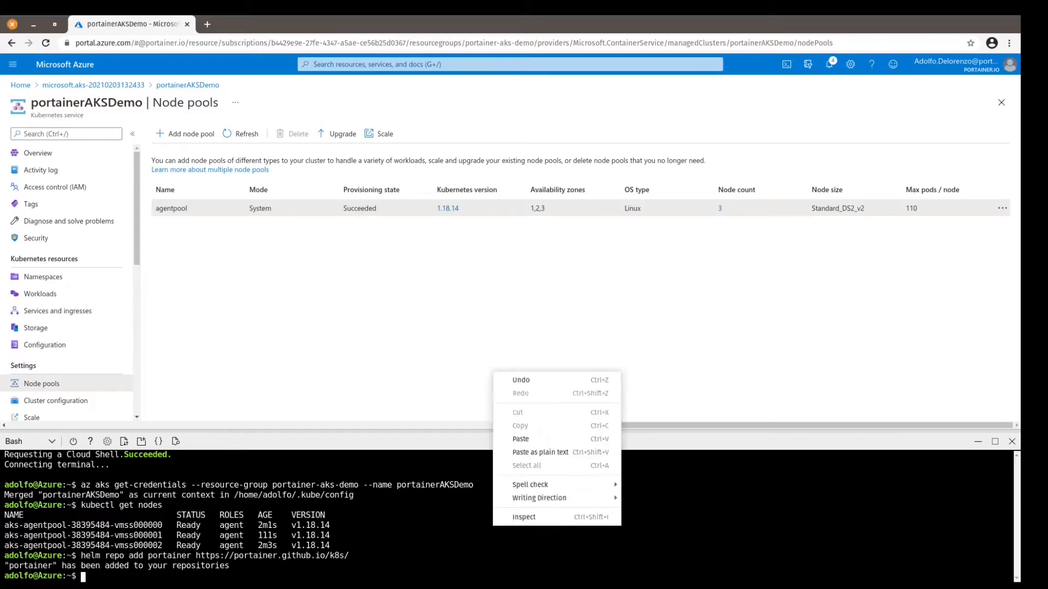
left_click(556, 439)
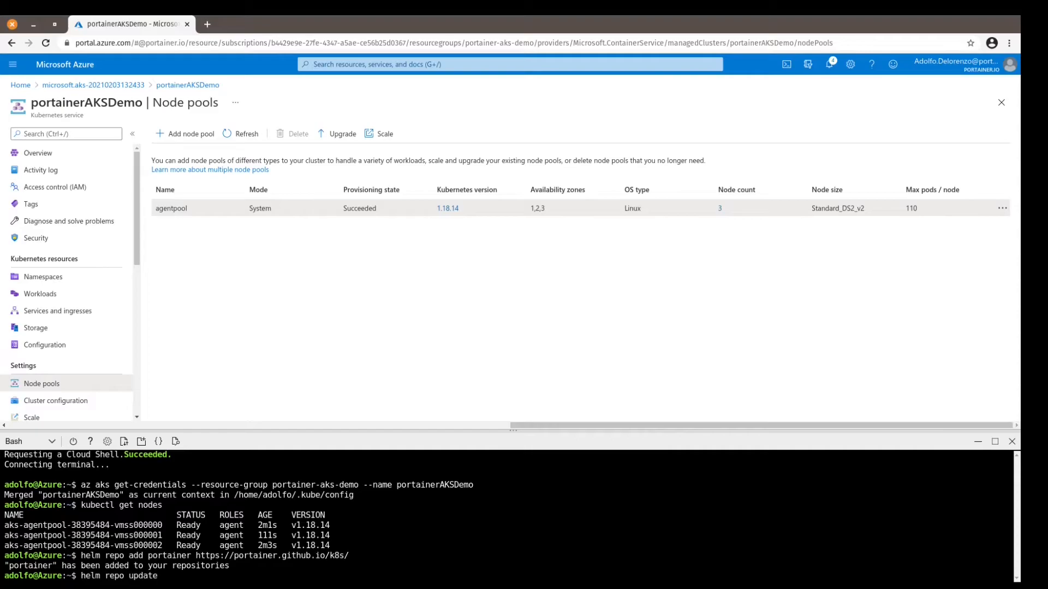
key("Return")
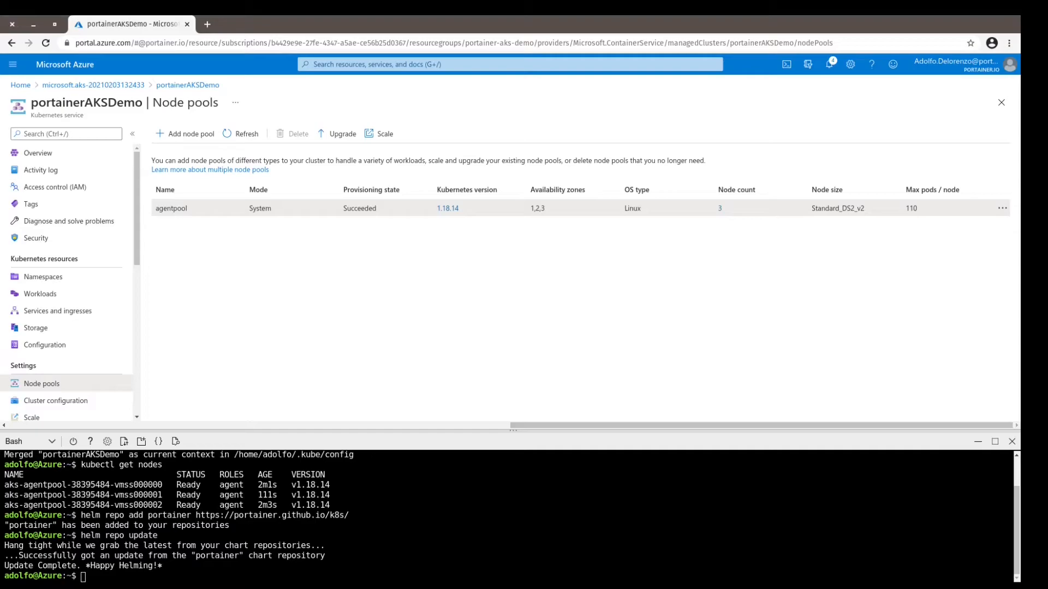
Step: Create namespace portainer and helm install portainer/portainer there with service.type=LoadBalancer
right_click(535, 499)
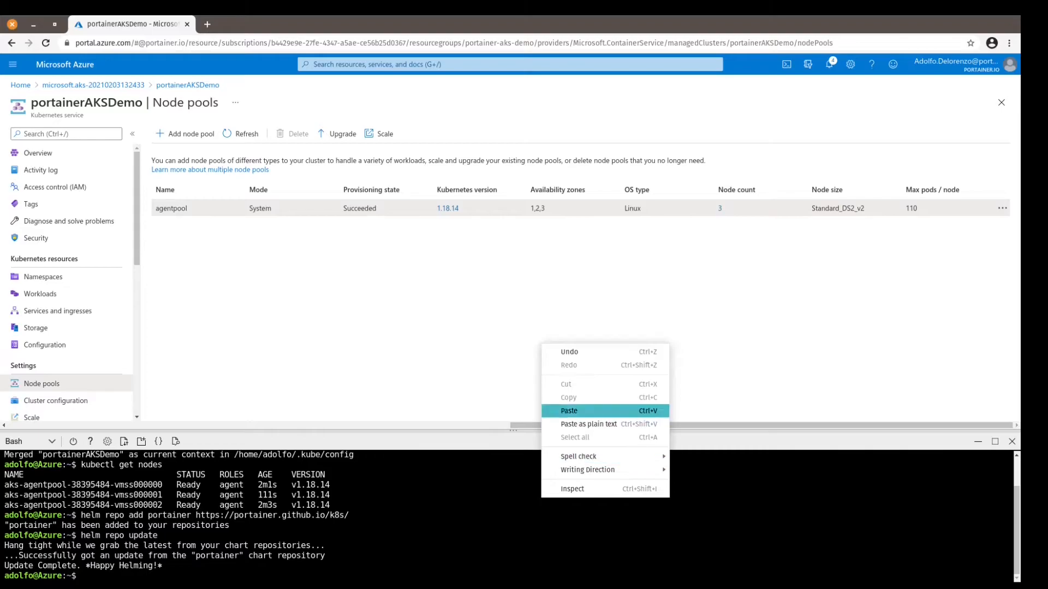
left_click(573, 412)
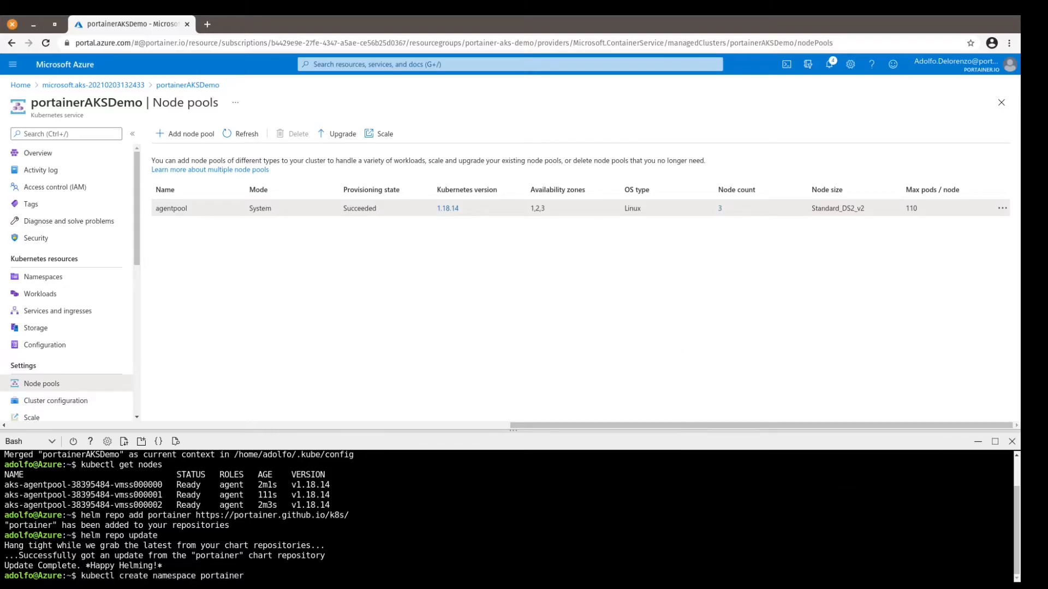
key("Return")
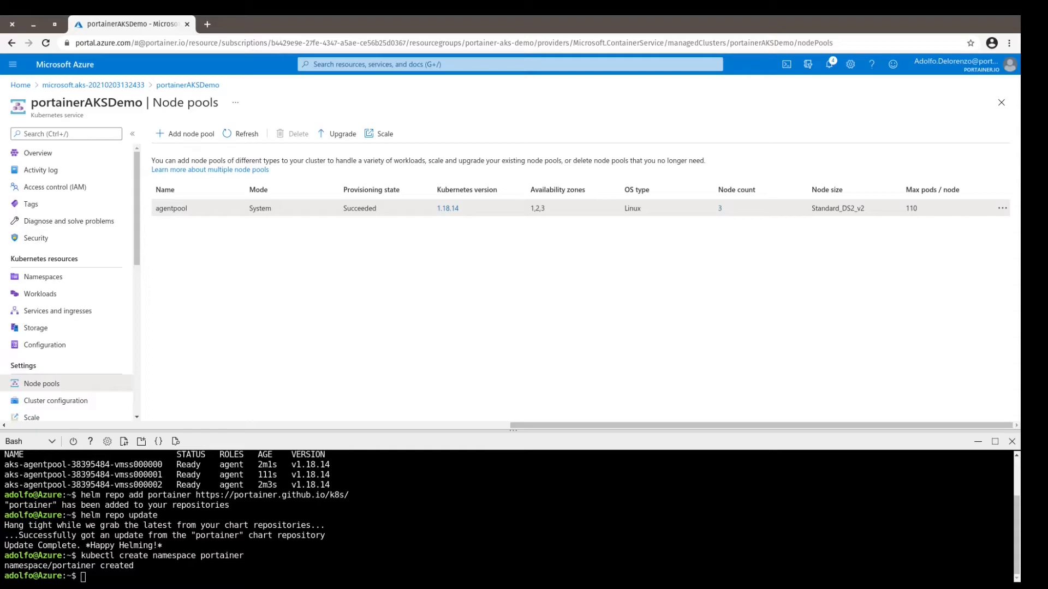
right_click(408, 491)
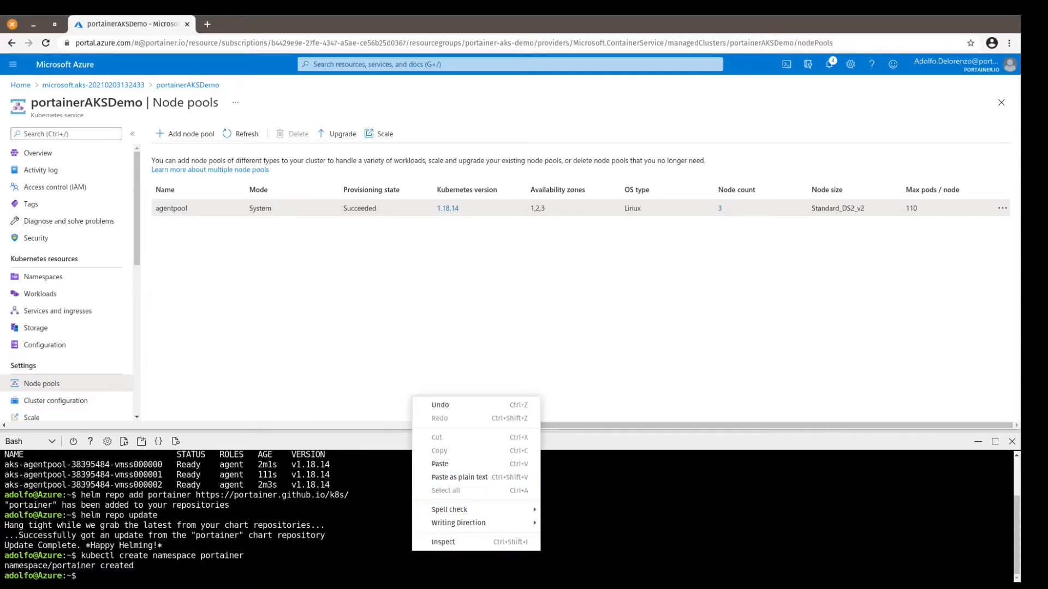
left_click(459, 463)
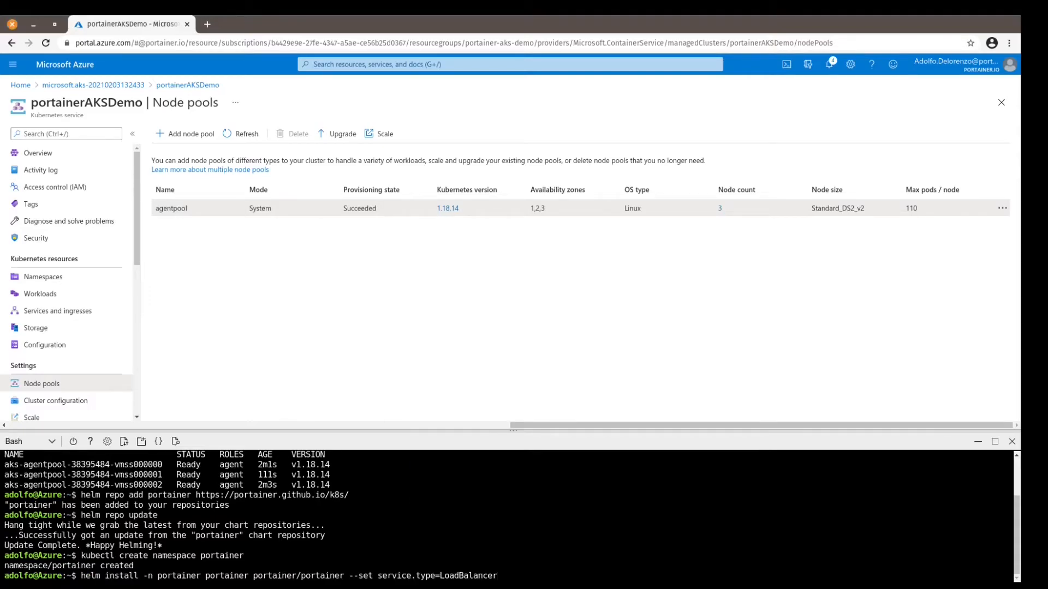
key("Return")
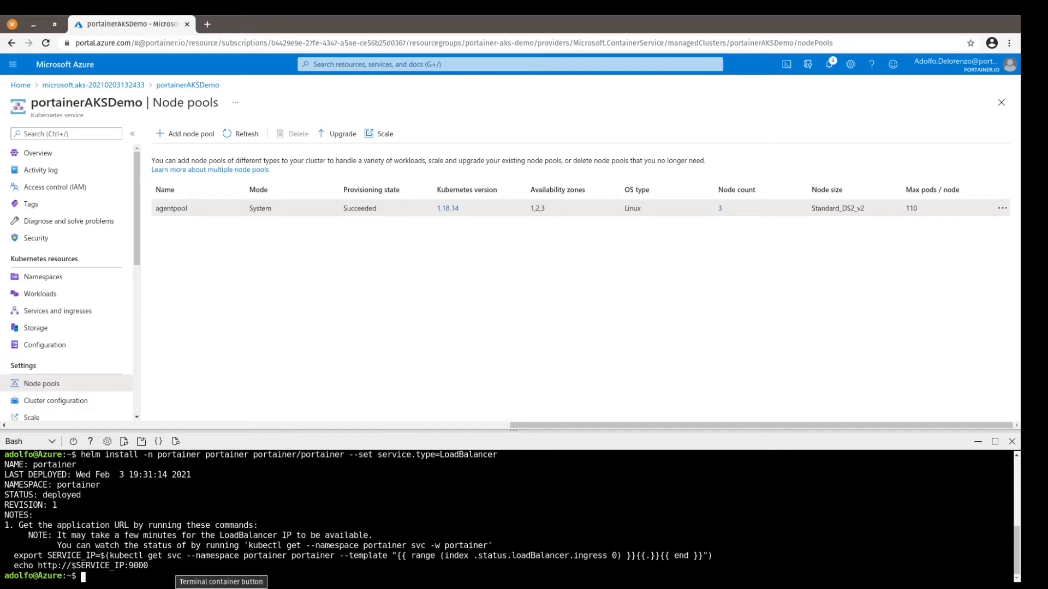
left_click_drag(172, 568, 4, 557)
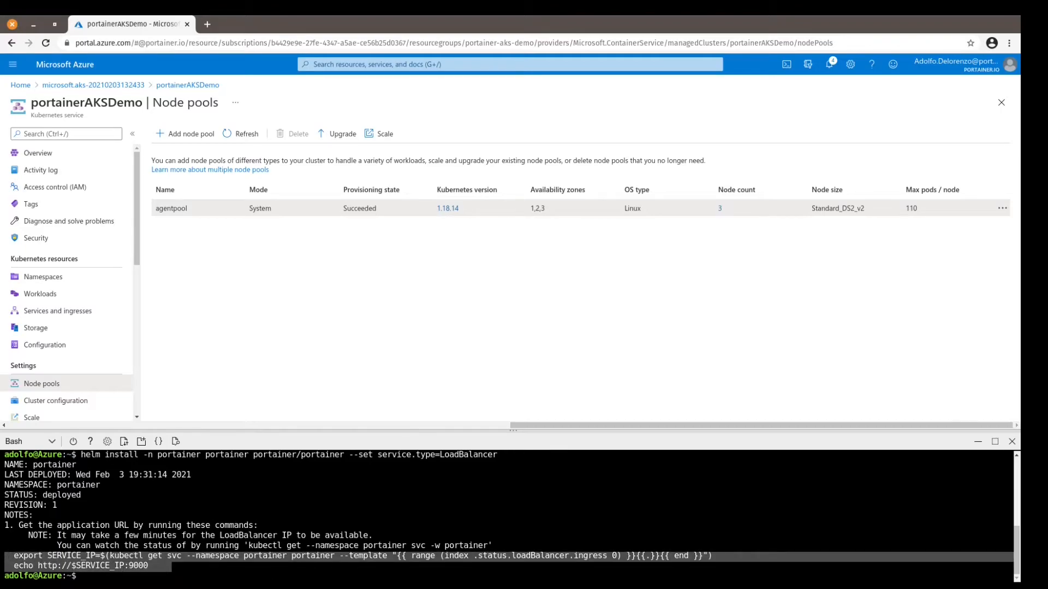
right_click(136, 563)
left_click(163, 428)
right_click(198, 576)
left_click(246, 471)
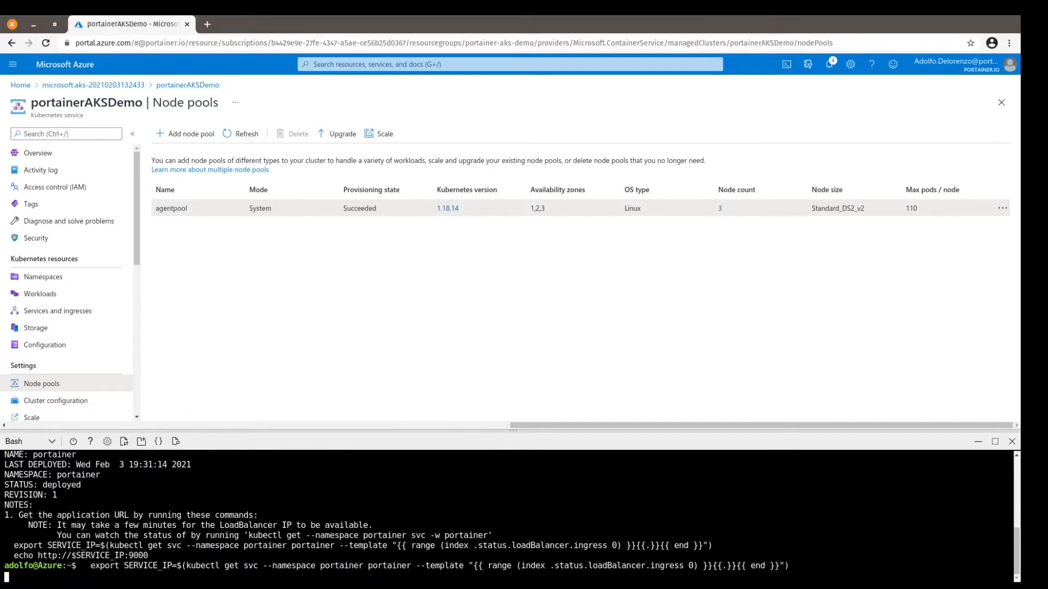
key("Return")
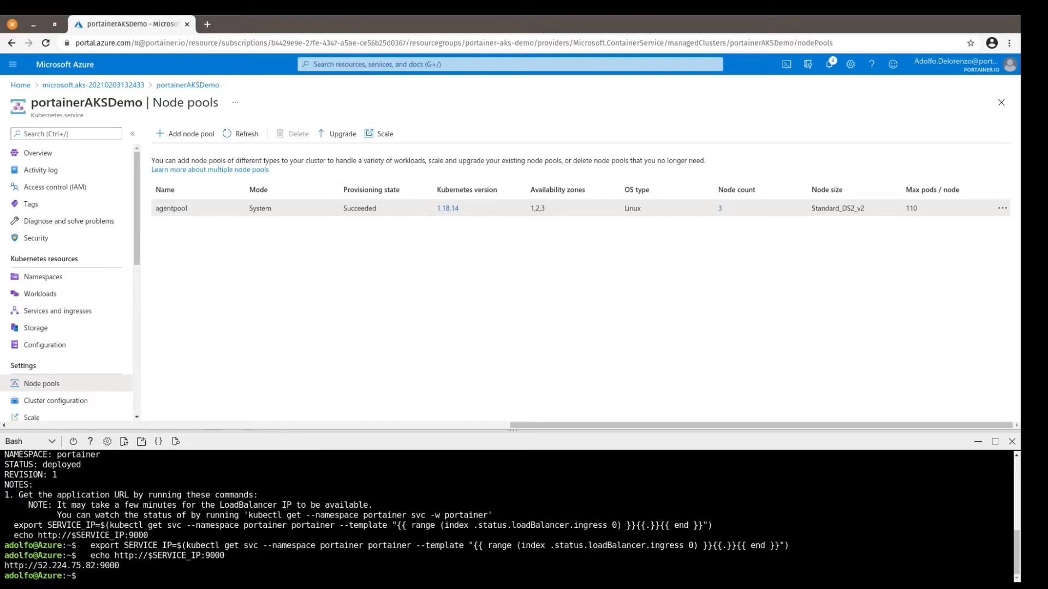
left_click_drag(128, 567, 8, 567)
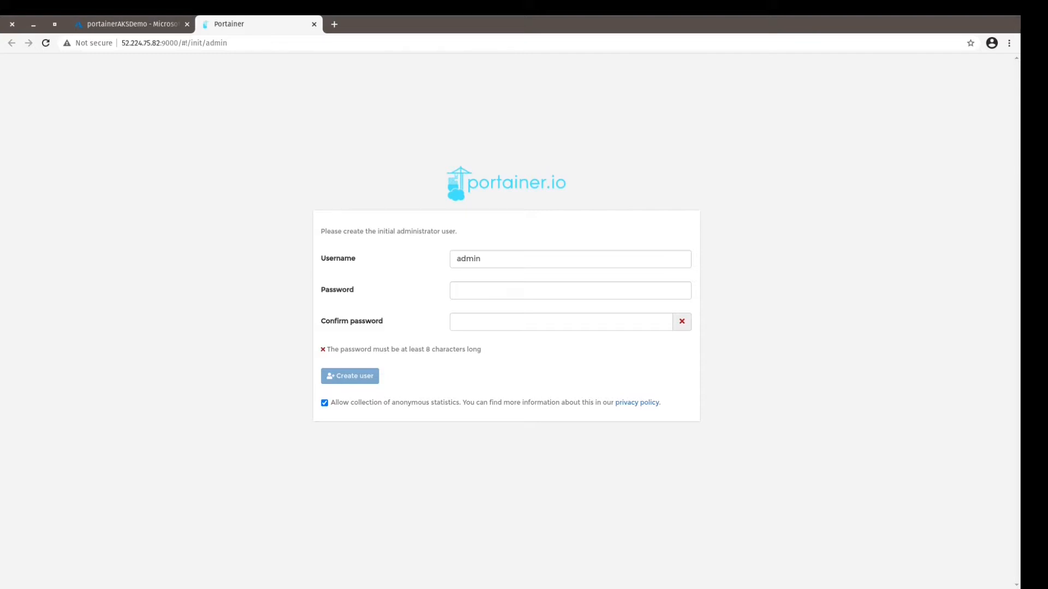
Step: Enter username joe, the password and its confirmation, and submit Create user
key("Tab")
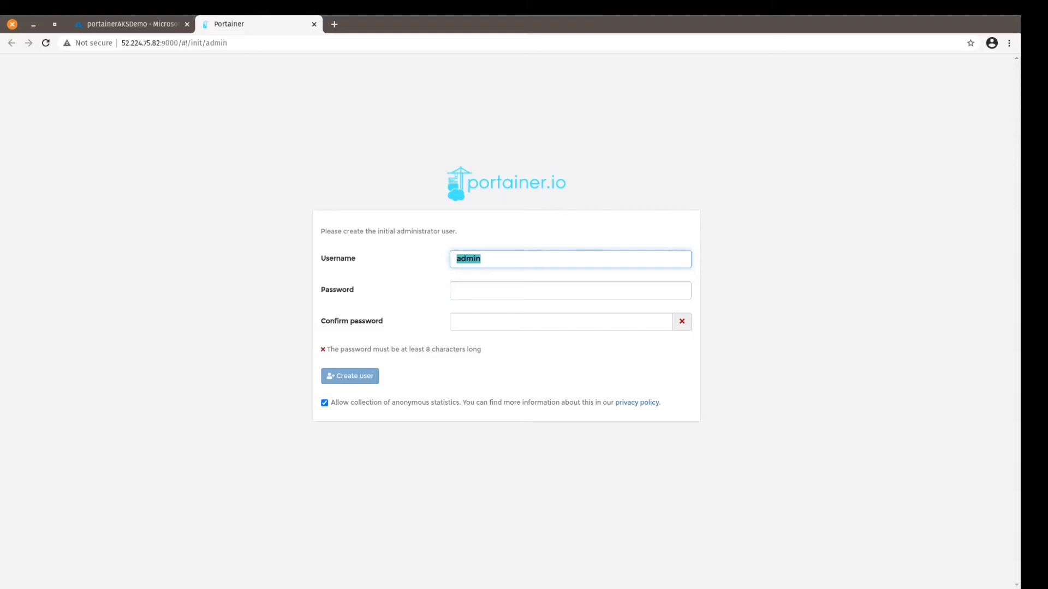
type("joe")
key("Tab")
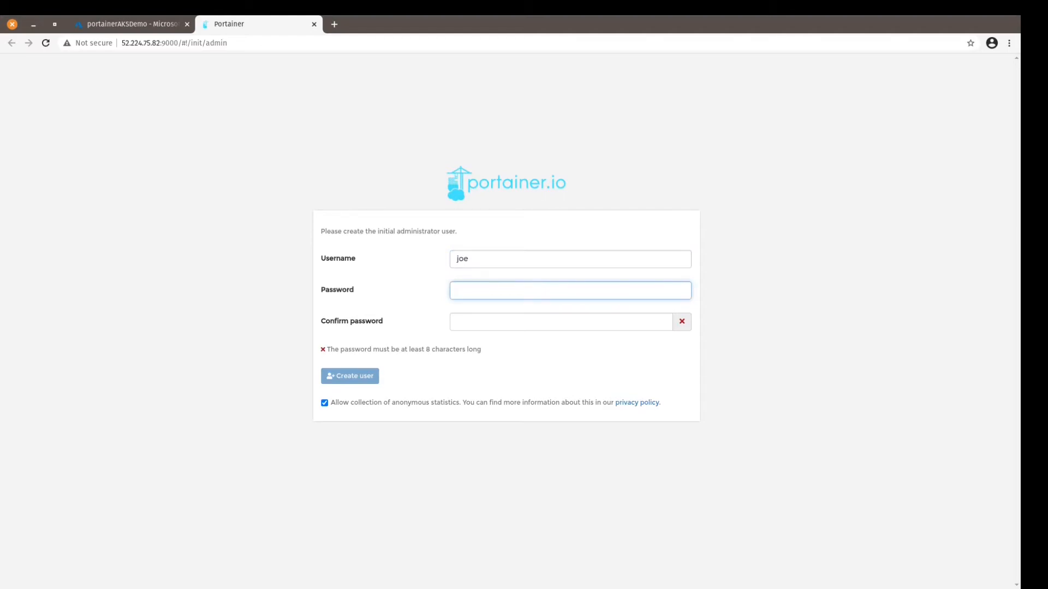
type("*********")
key("Tab")
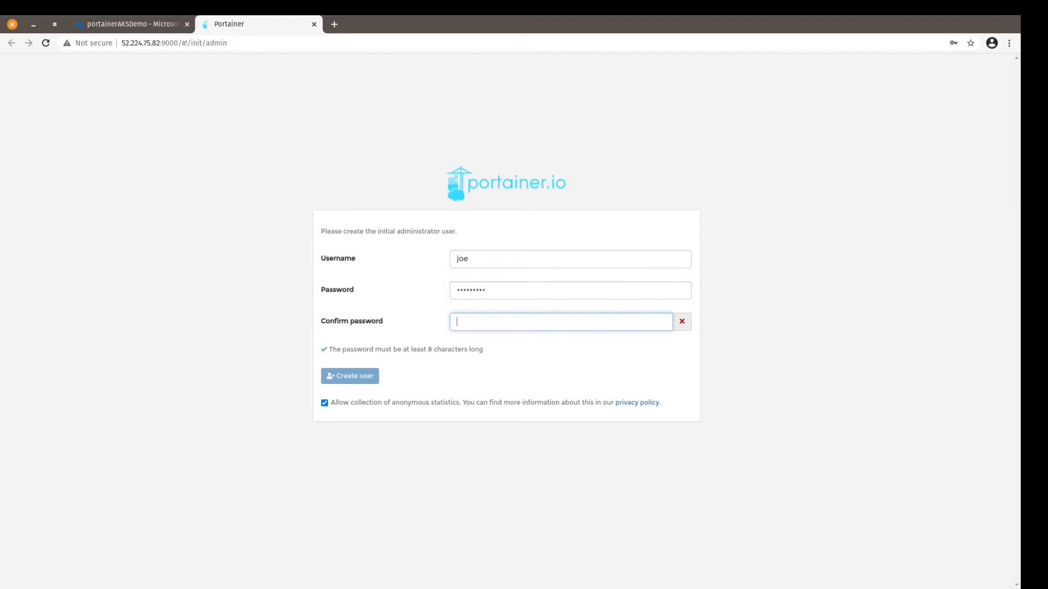
type("*********")
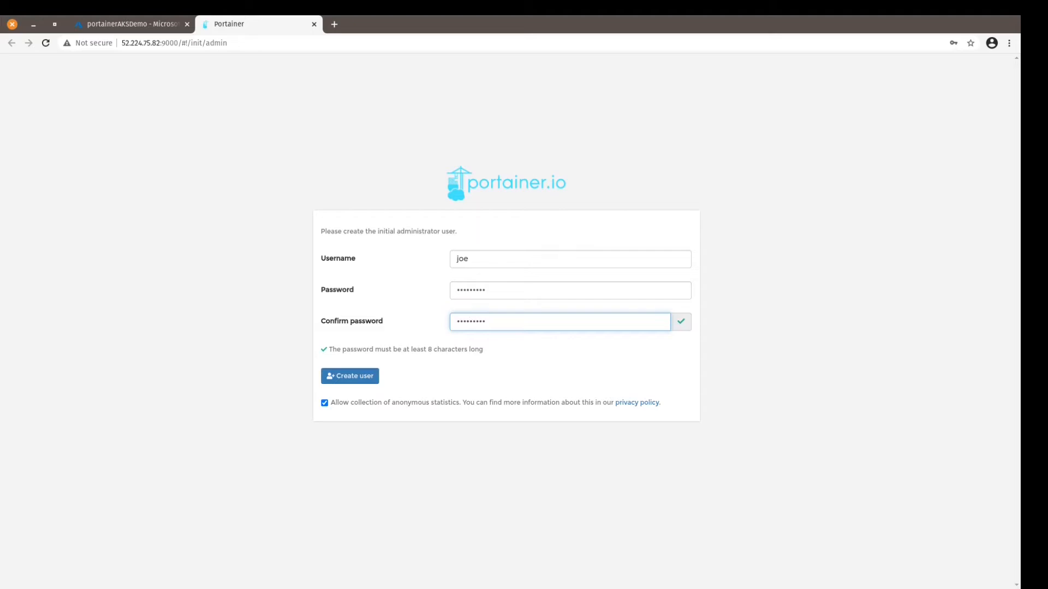
key("Return")
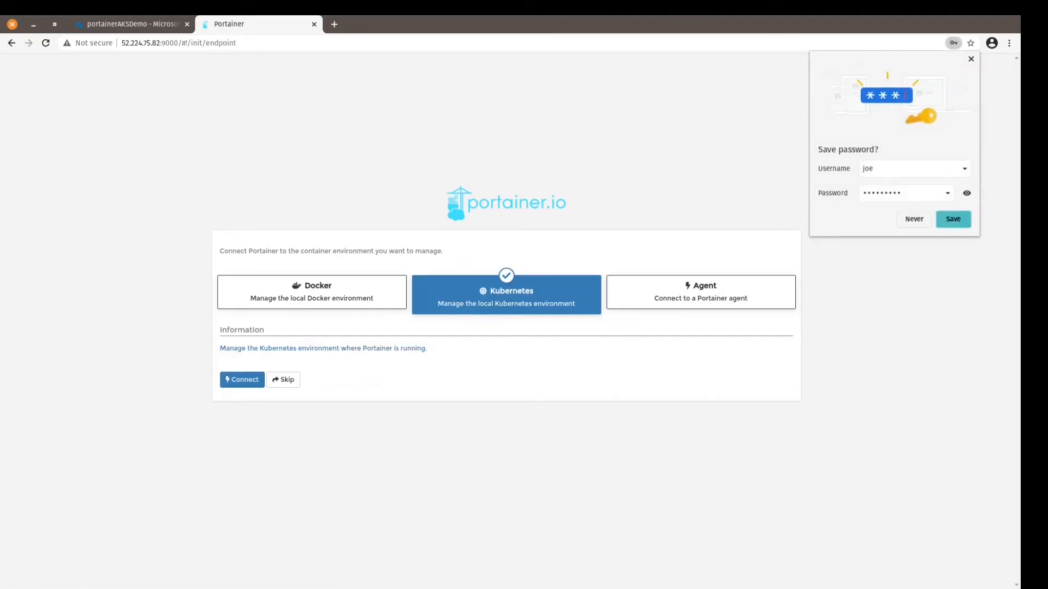
Step: Let the browser save the login and connect the local Kubernetes environment
left_click(953, 219)
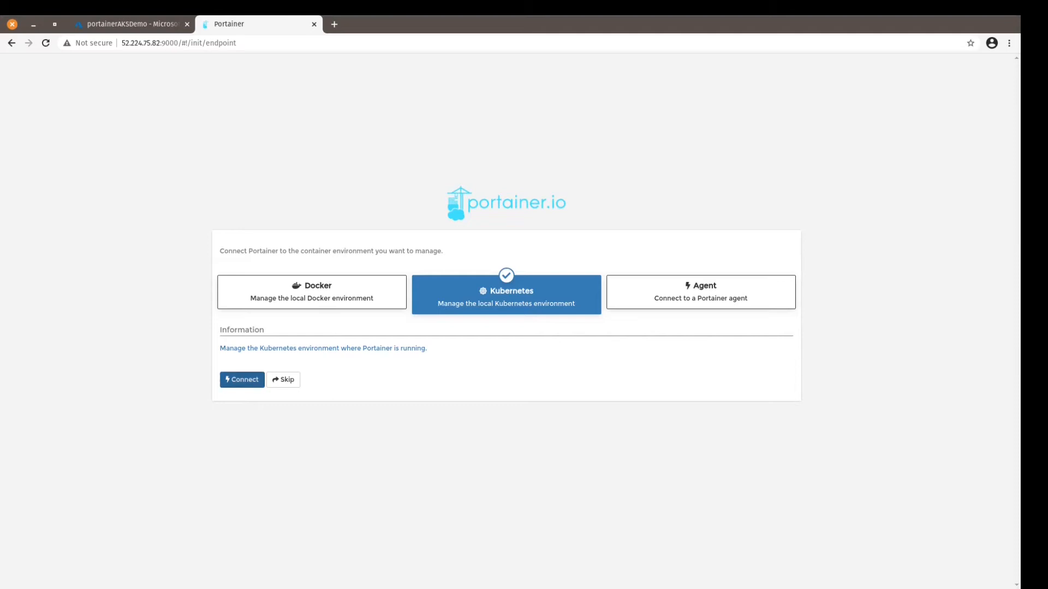
left_click(241, 379)
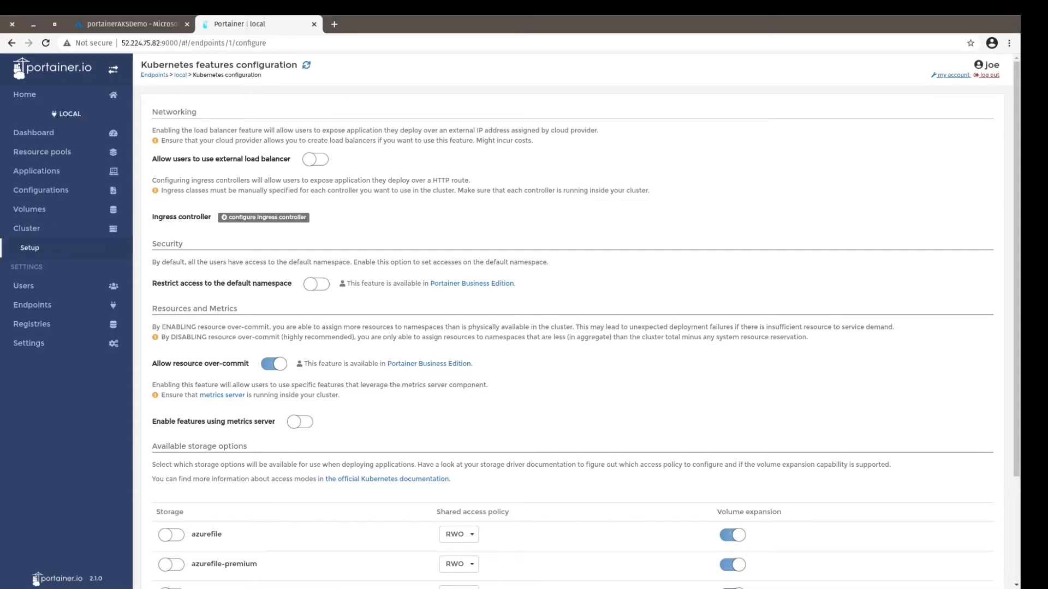
Step: Add an ingress controller entry with the suggested nginx ingress class
left_click(263, 217)
left_click(487, 237)
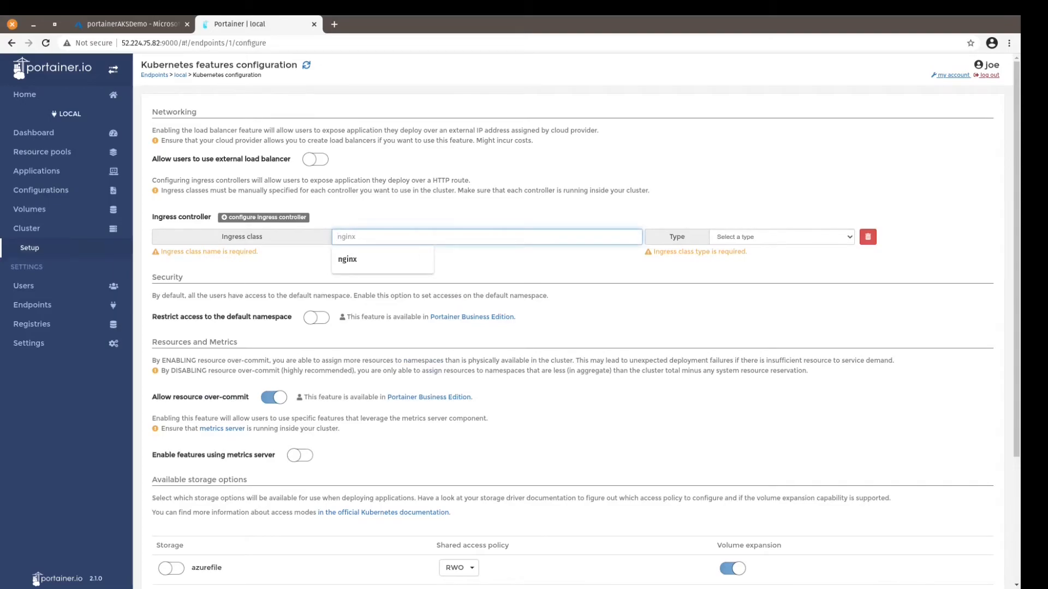
key("Down")
key("Return")
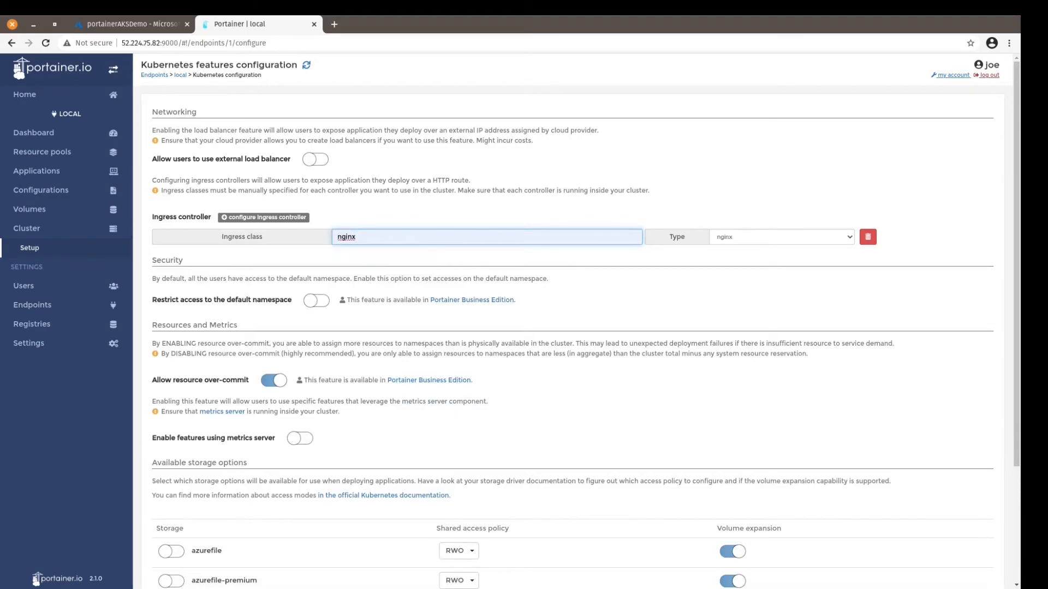
scroll(573, 328, "down", 5)
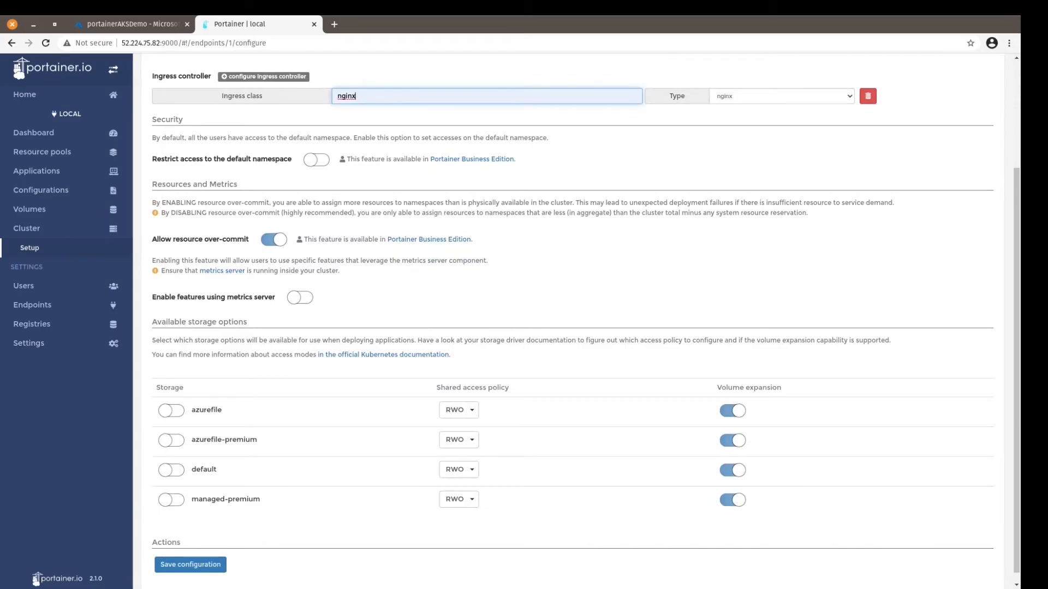
scroll(573, 328, "down", 1)
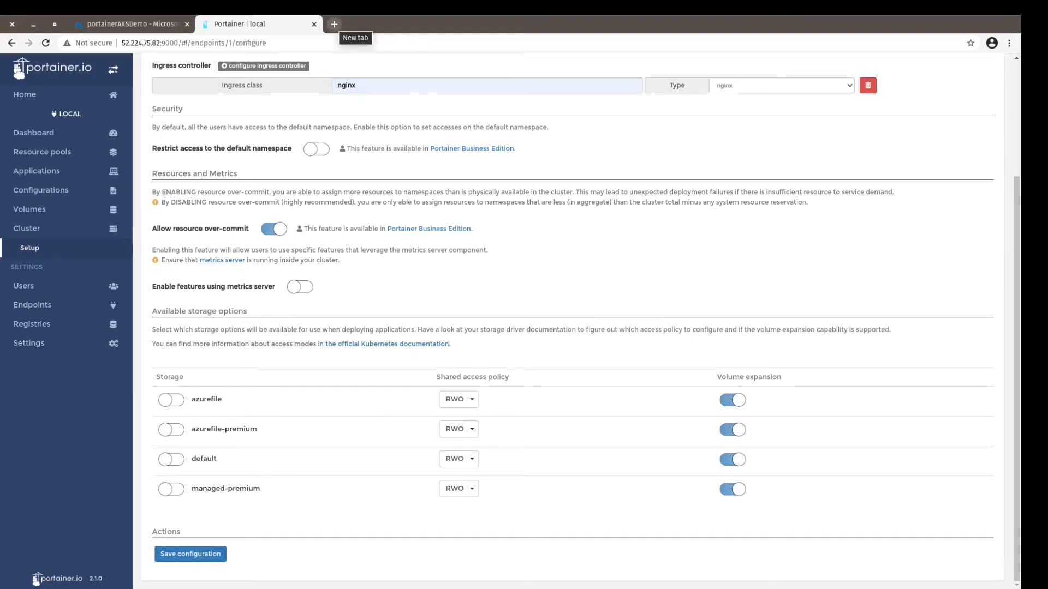
Step: Load the pasted AKS concepts-storage docs URL in a new tab, then return to Portainer
left_click(334, 23)
type("https://docs.microsoft.com/en-us/azure/aks/concepts-storage")
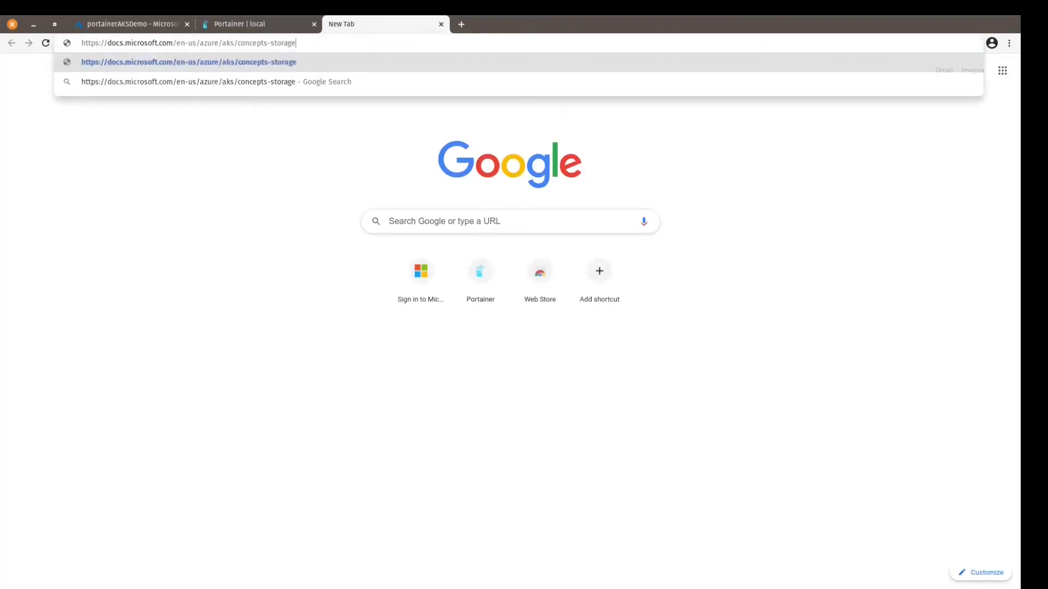
key("Return")
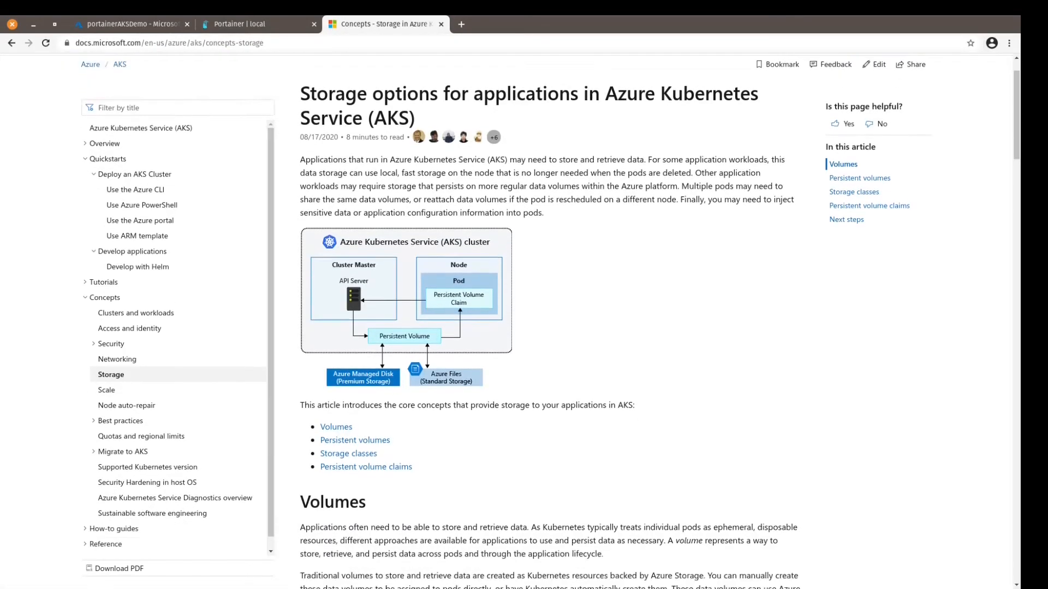
scroll(540, 328, "down", 5)
scroll(541, 327, "down", 5)
scroll(540, 327, "down", 3)
scroll(541, 328, "down", 4)
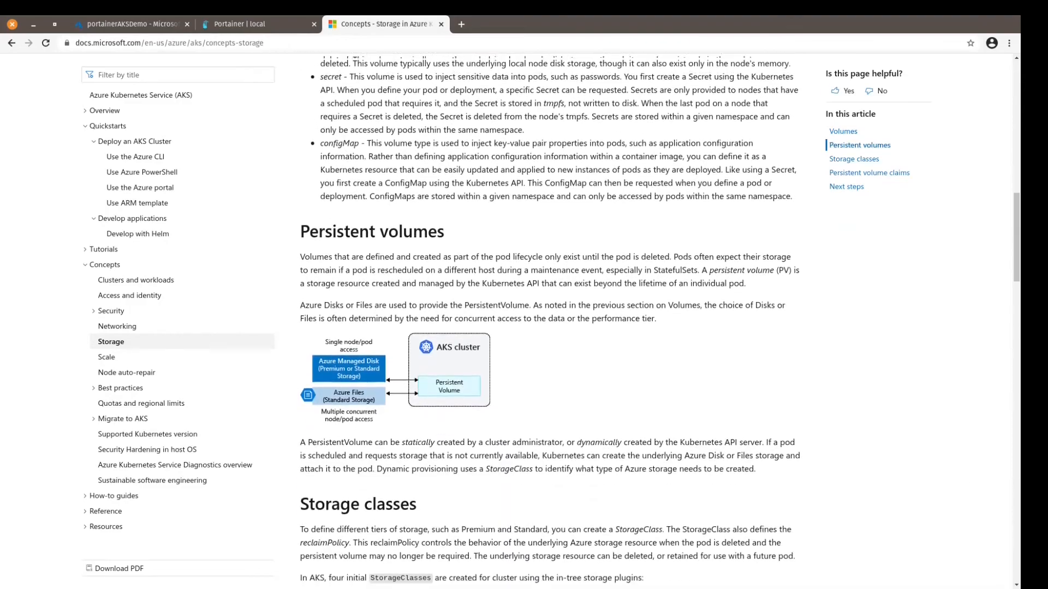
scroll(540, 328, "down", 4)
scroll(541, 328, "down", 4)
scroll(540, 328, "down", 3)
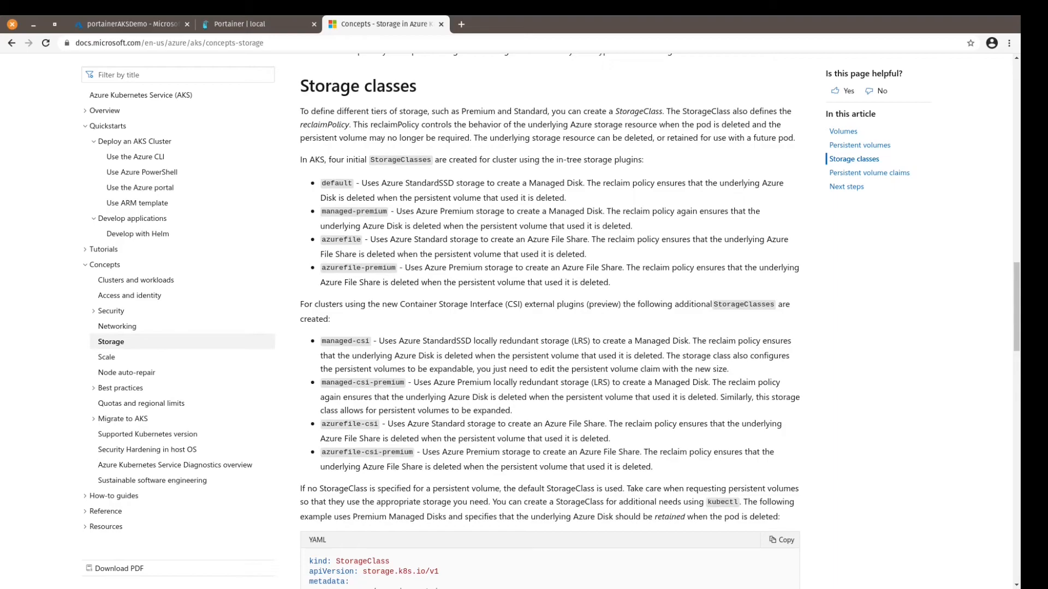
key("ctrl+shift+Tab")
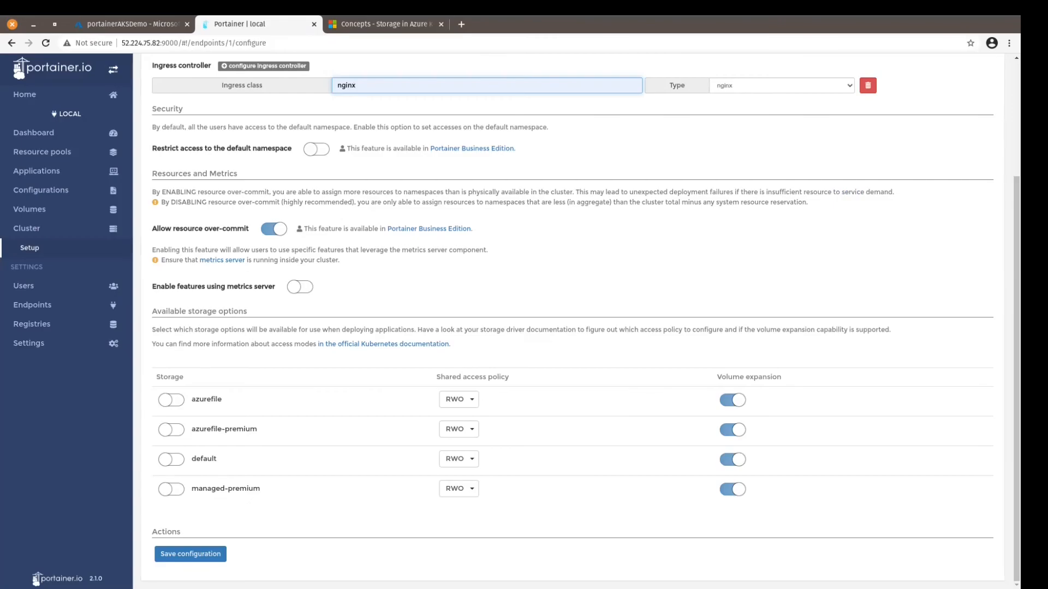
Step: Enable the azurefile storage switch and save the Kubernetes configuration
left_click(170, 399)
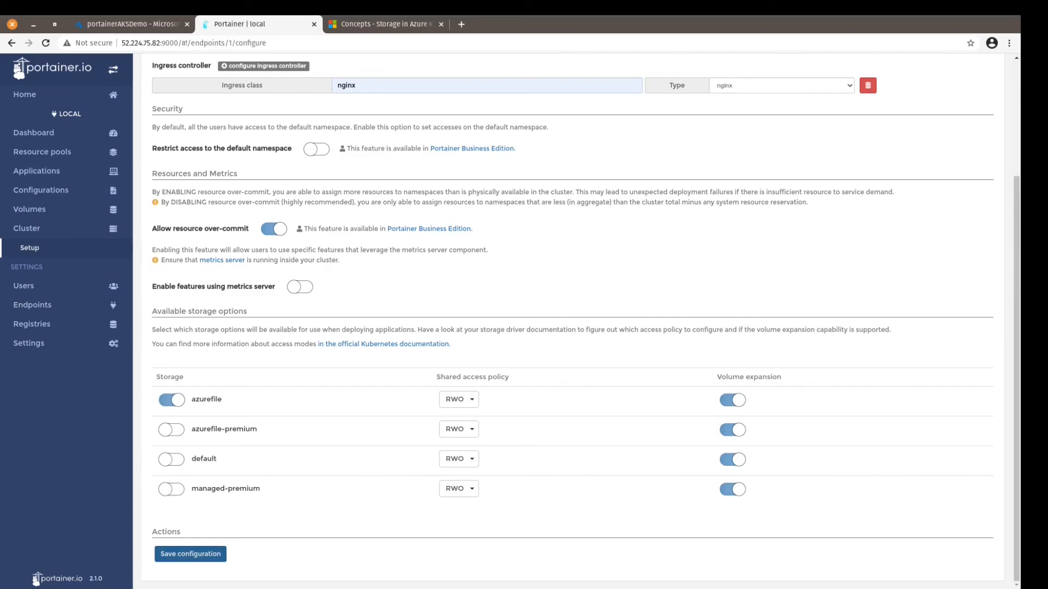
left_click(189, 554)
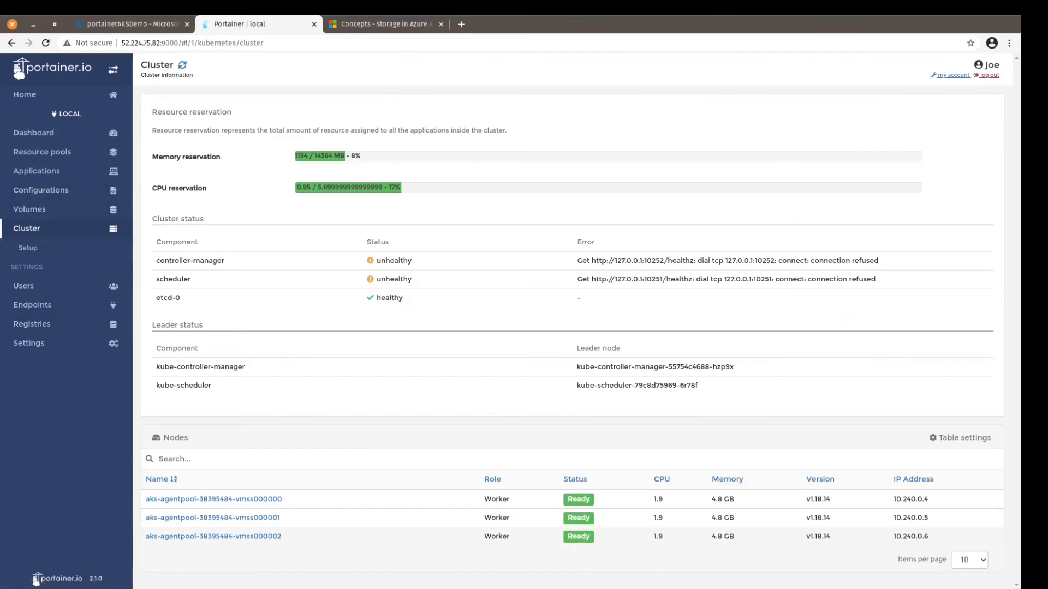
key("ctrl+1")
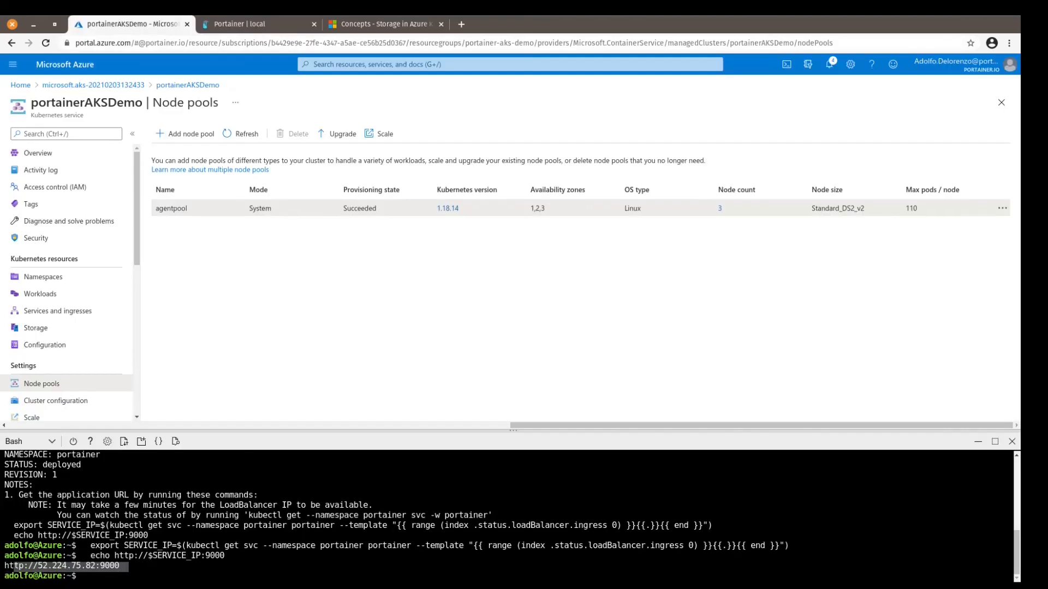
scroll(301, 532, "up", 5)
scroll(302, 532, "up", 5)
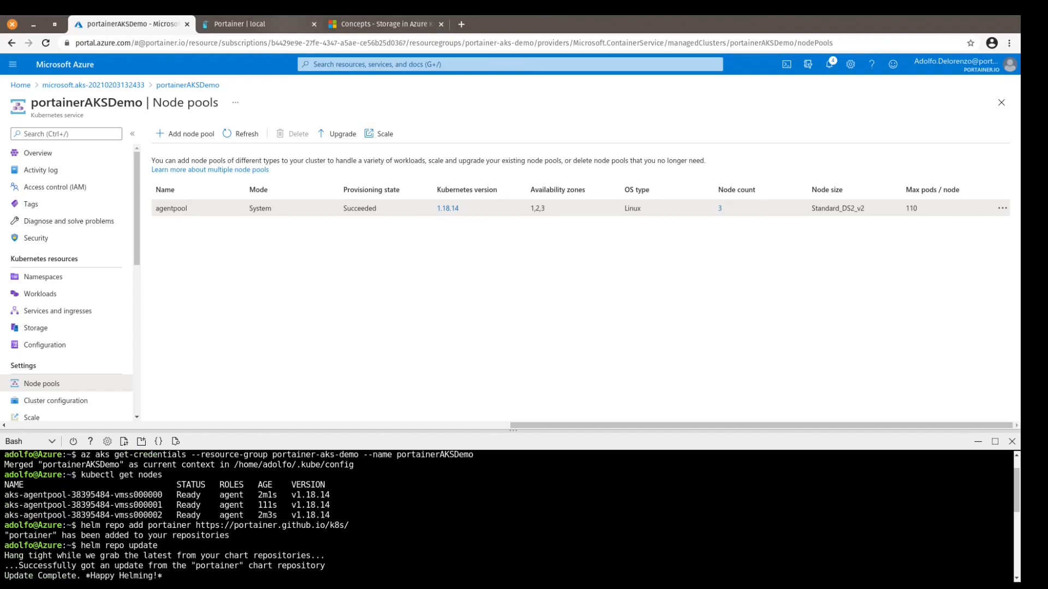
left_click(278, 23)
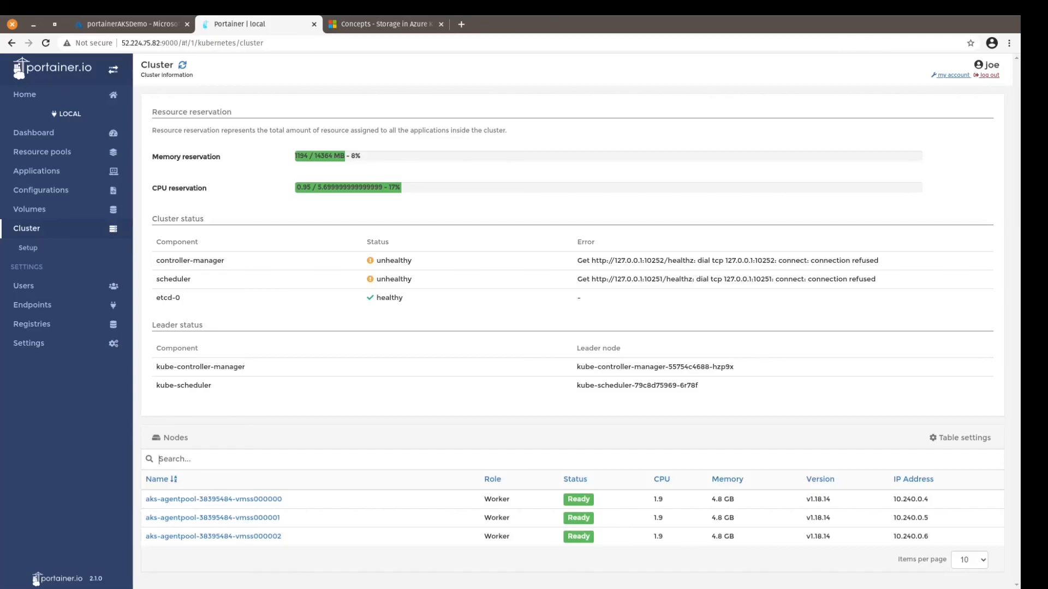